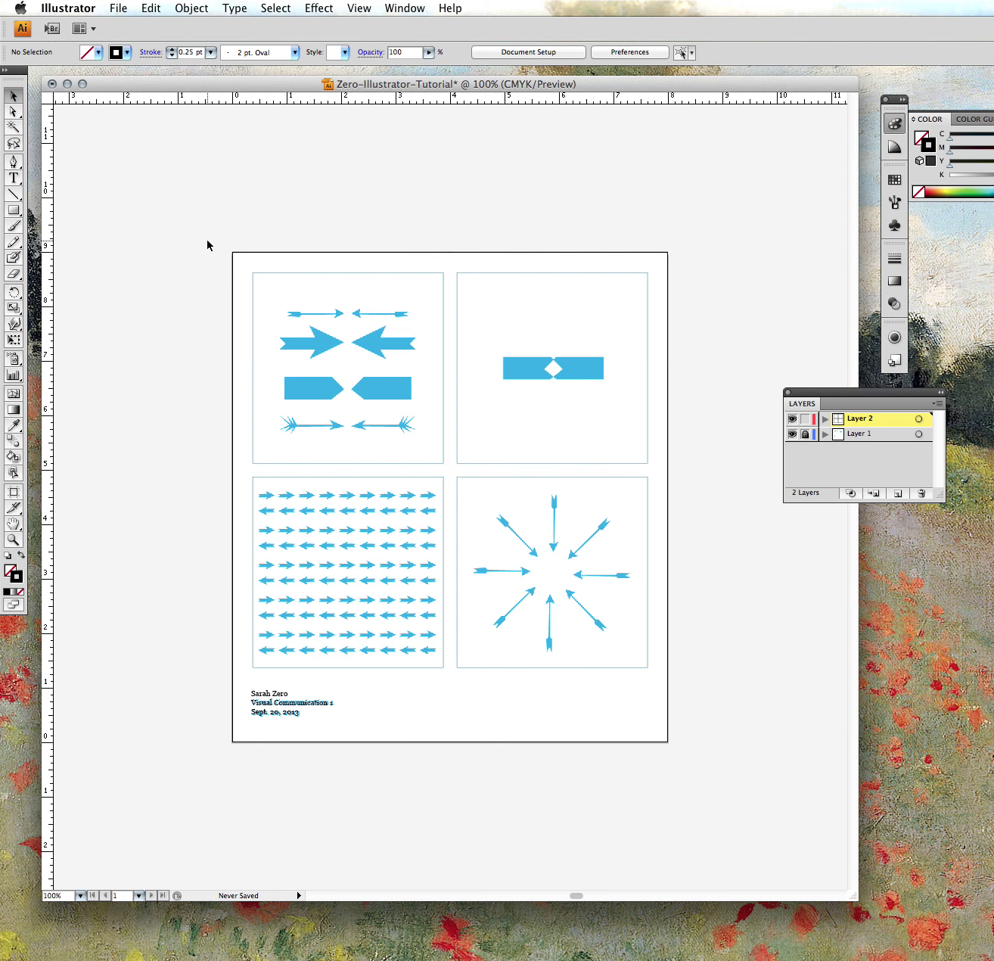
Step: Use the Pen tool to outline the upper edge of the thin right-facing arrow, from its tip to the tail's upper corner
{"action": "key", "text": "super+equal"}
{"action": "key", "text": "super+equal"}
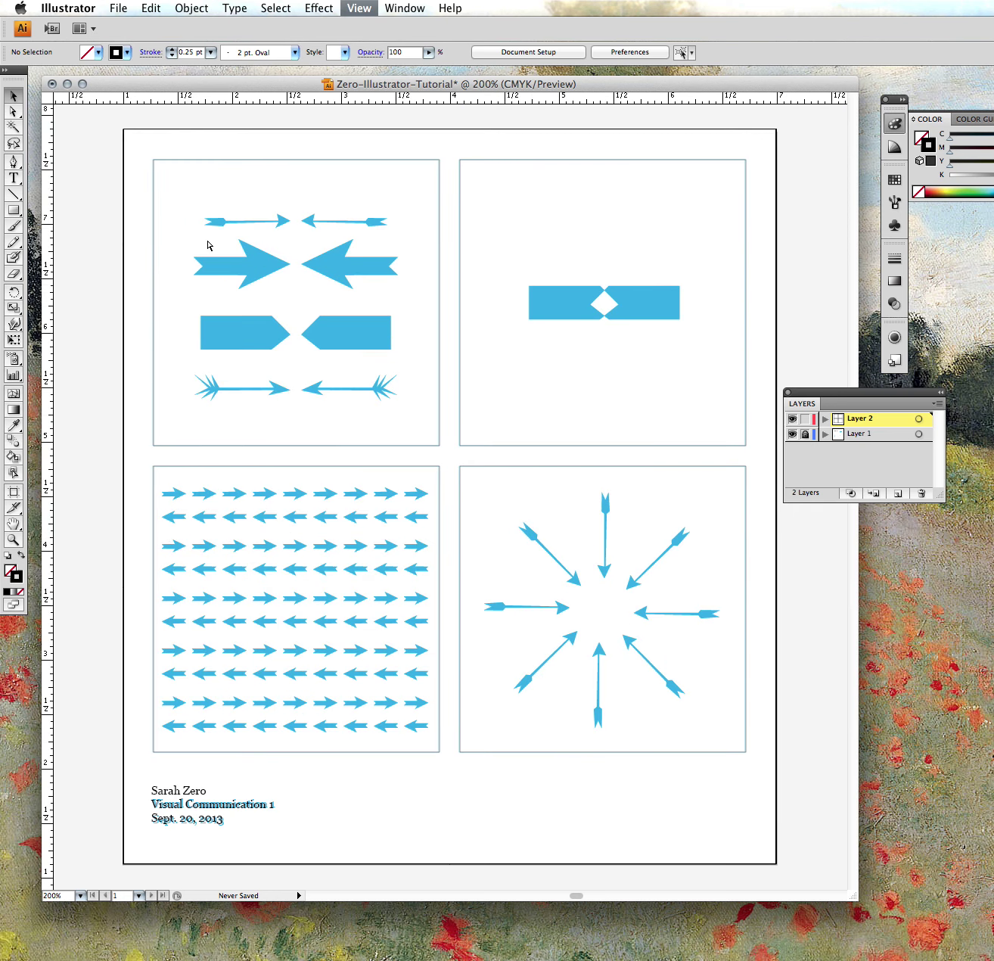
{"action": "key", "text": "super+equal"}
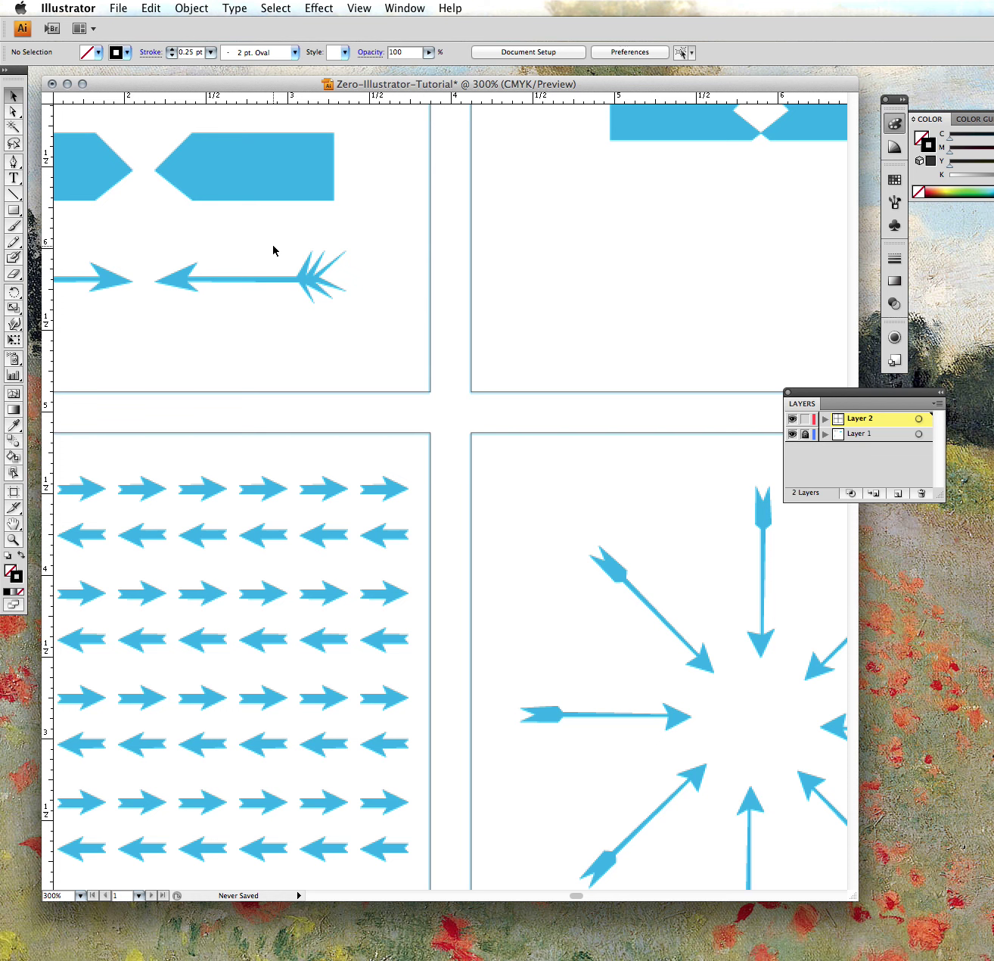
{"action": "key", "text": "space"}
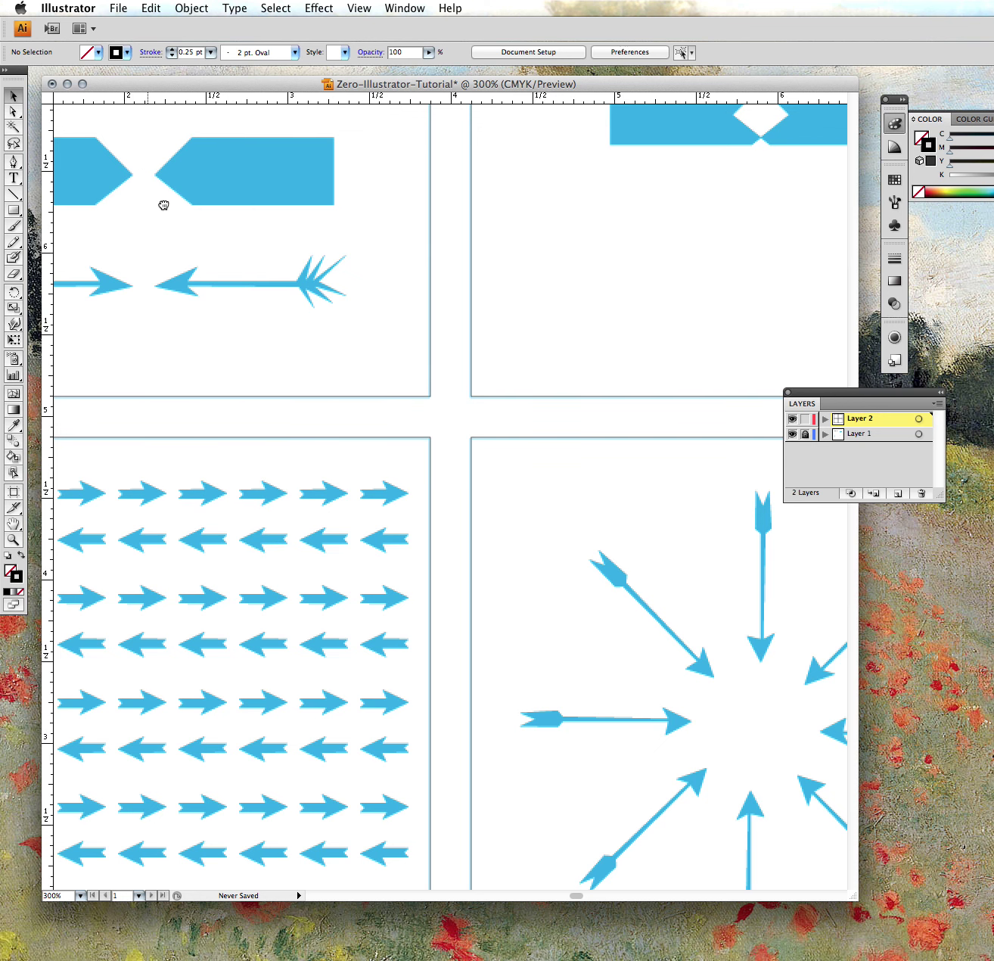
{"action": "left_click_drag", "start_coordinate": [162, 205], "coordinate": [443, 555]}
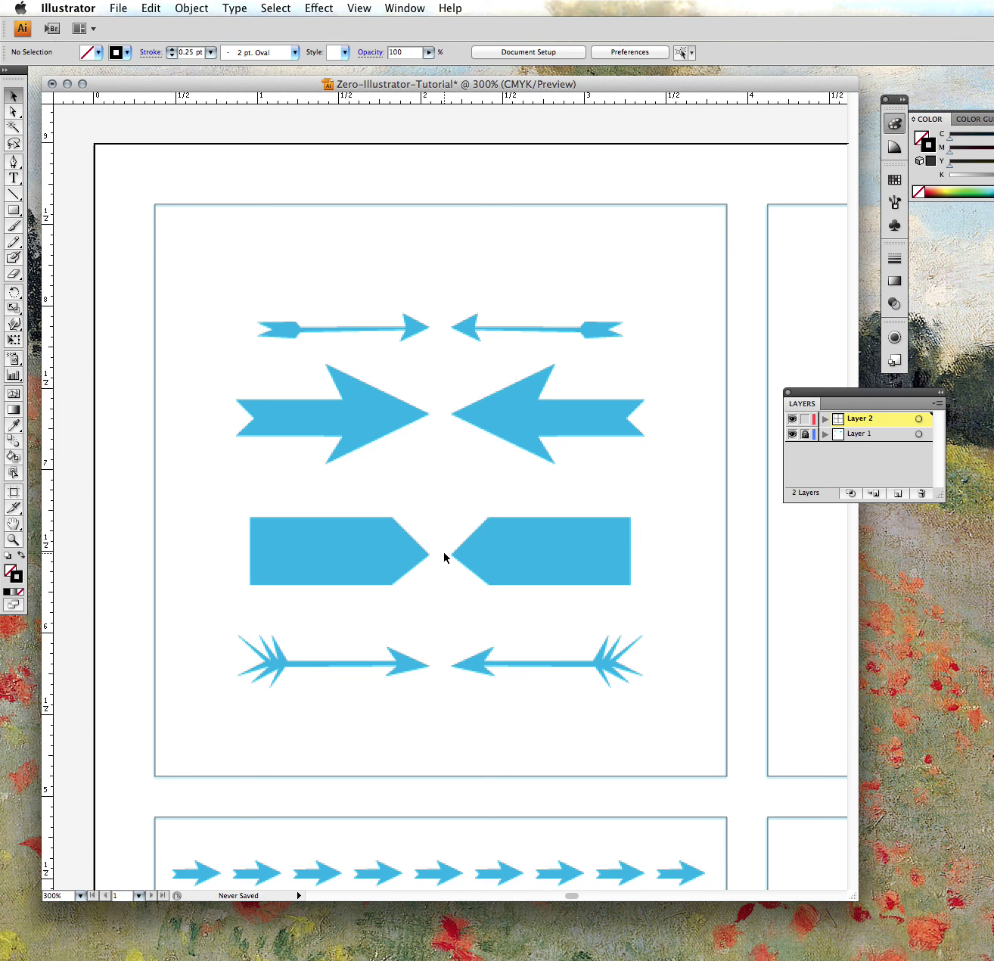
{"action": "left_click", "coordinate": [17, 162]}
{"action": "left_click", "coordinate": [16, 163]}
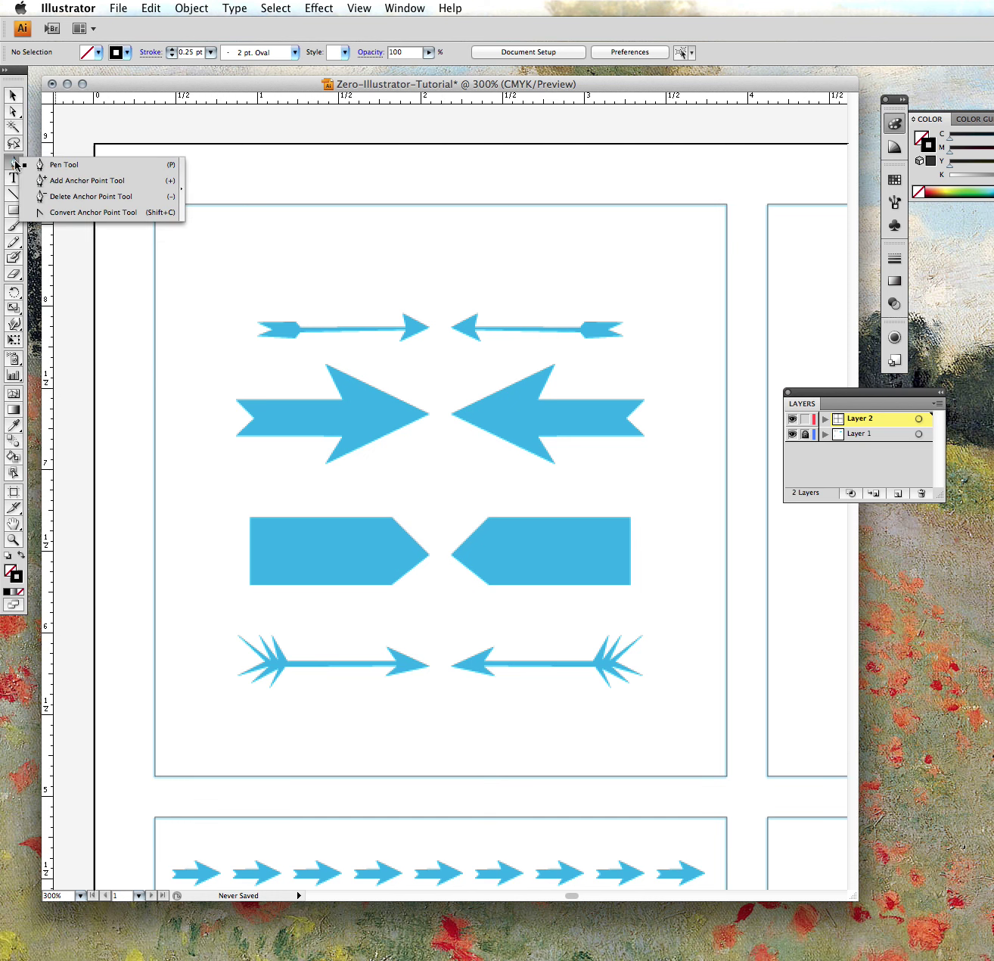
{"action": "left_click", "coordinate": [63, 166]}
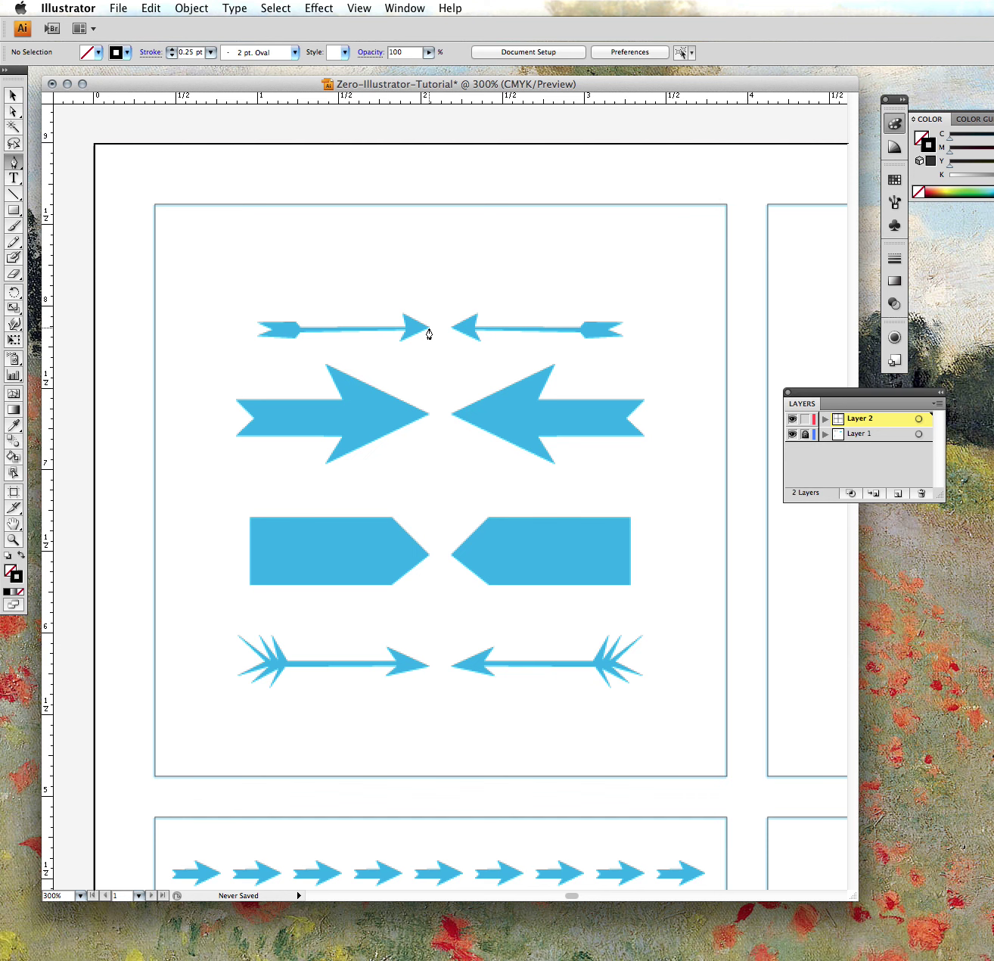
{"action": "left_click", "coordinate": [427, 330]}
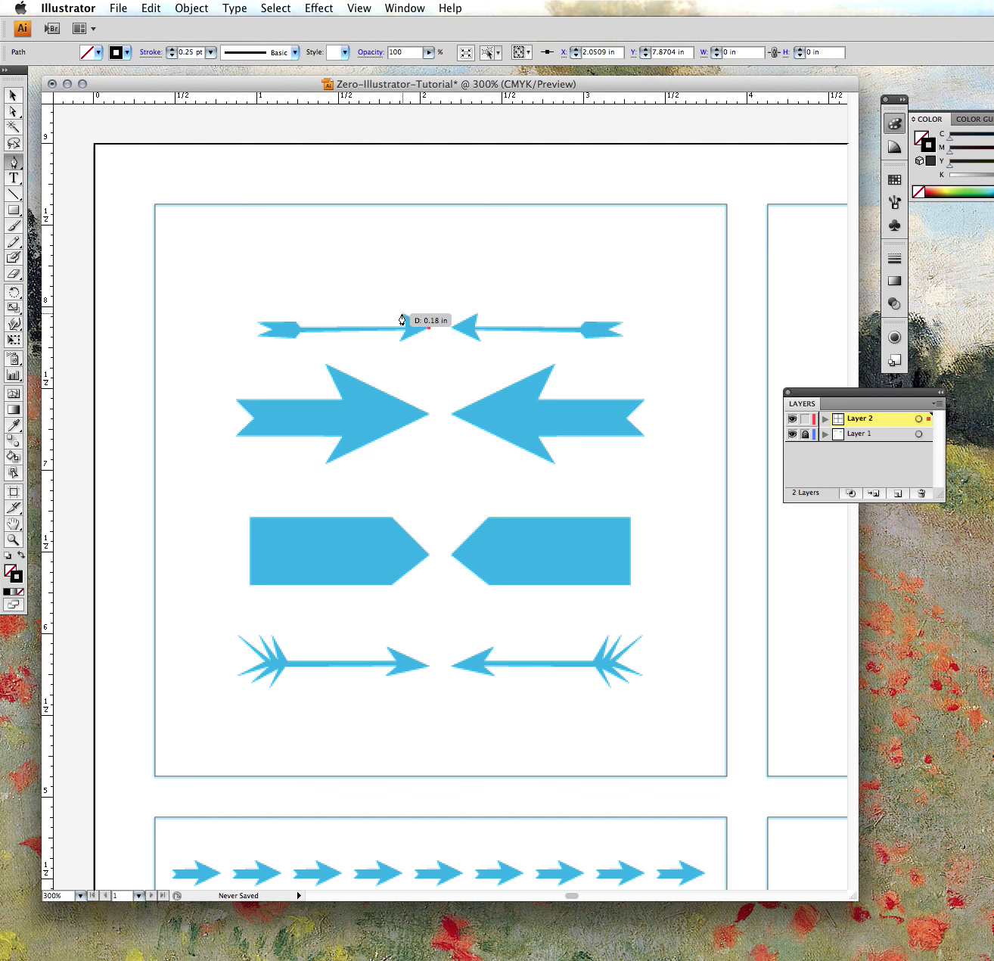
{"action": "left_click", "coordinate": [401, 315]}
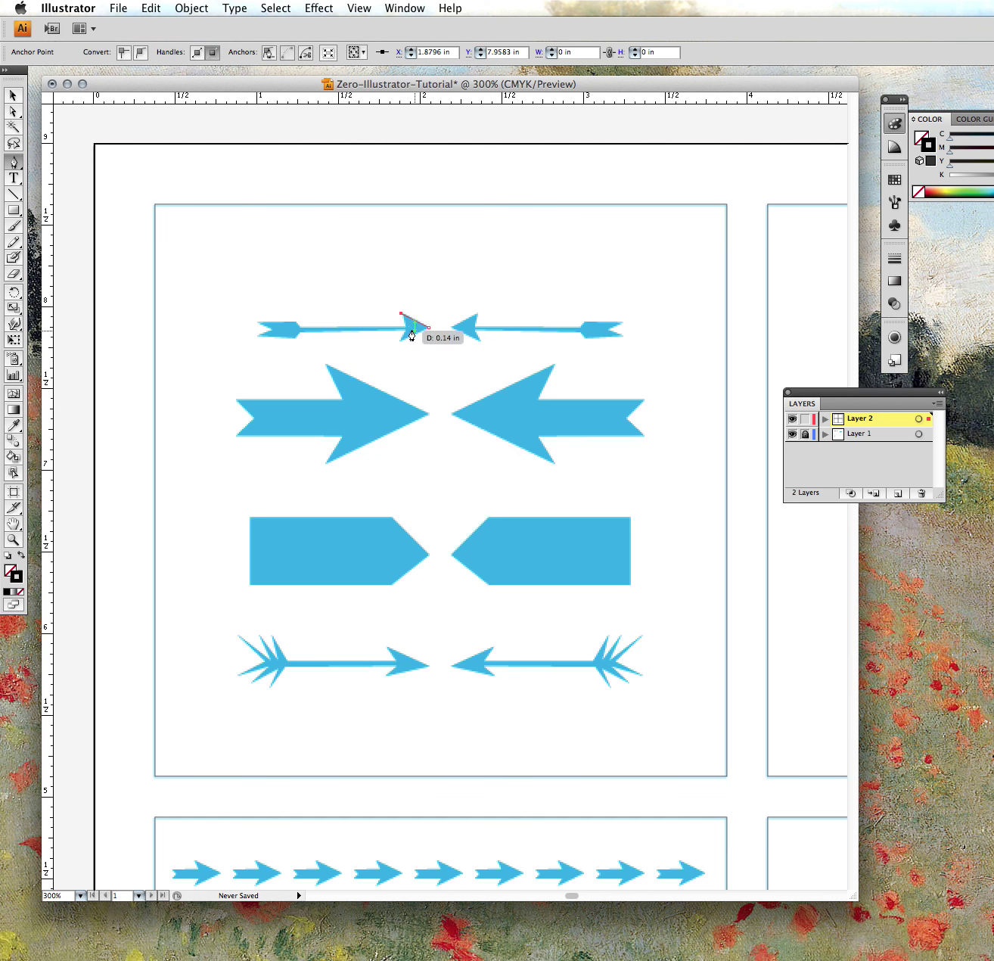
{"action": "left_click", "coordinate": [406, 330]}
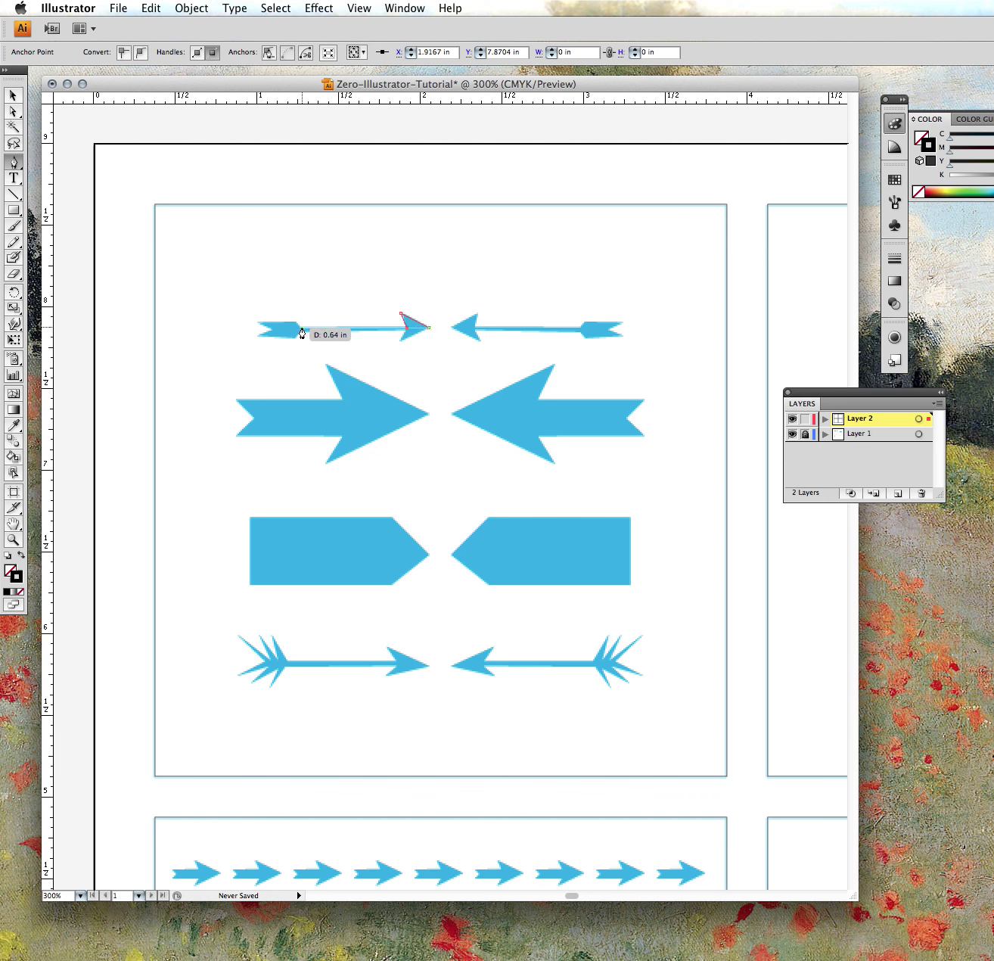
{"action": "left_click", "coordinate": [302, 330]}
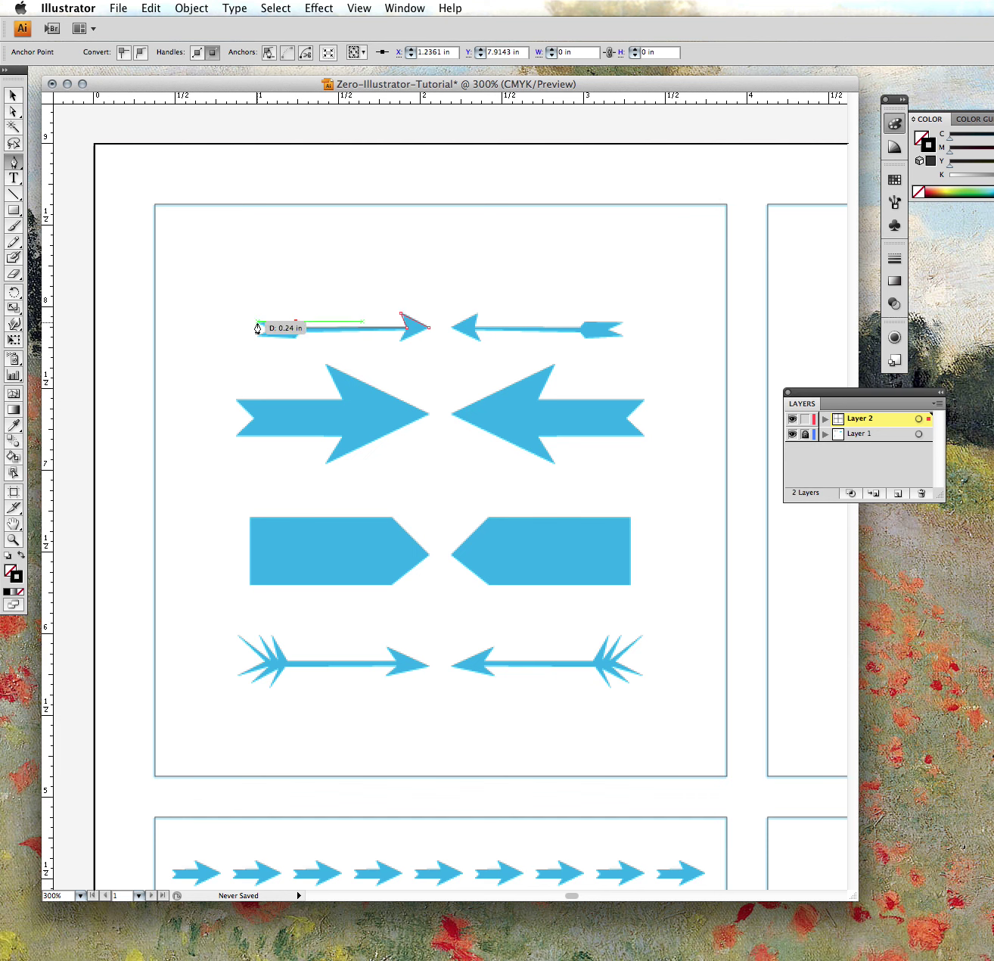
{"action": "left_click", "coordinate": [257, 322]}
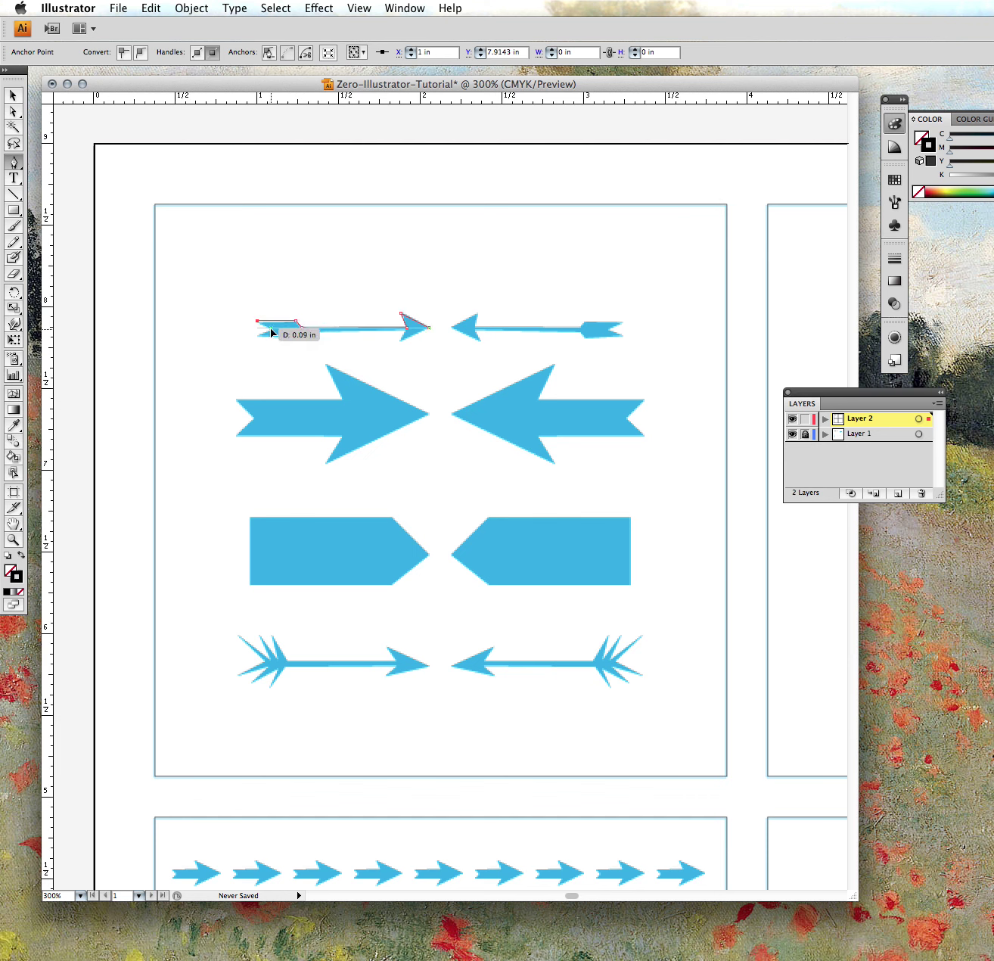
Step: Continue the thin arrow's outline around the tail notch and along its lower edge, closing the path at the tip
{"action": "left_click", "coordinate": [271, 328]}
{"action": "left_click", "coordinate": [257, 337]}
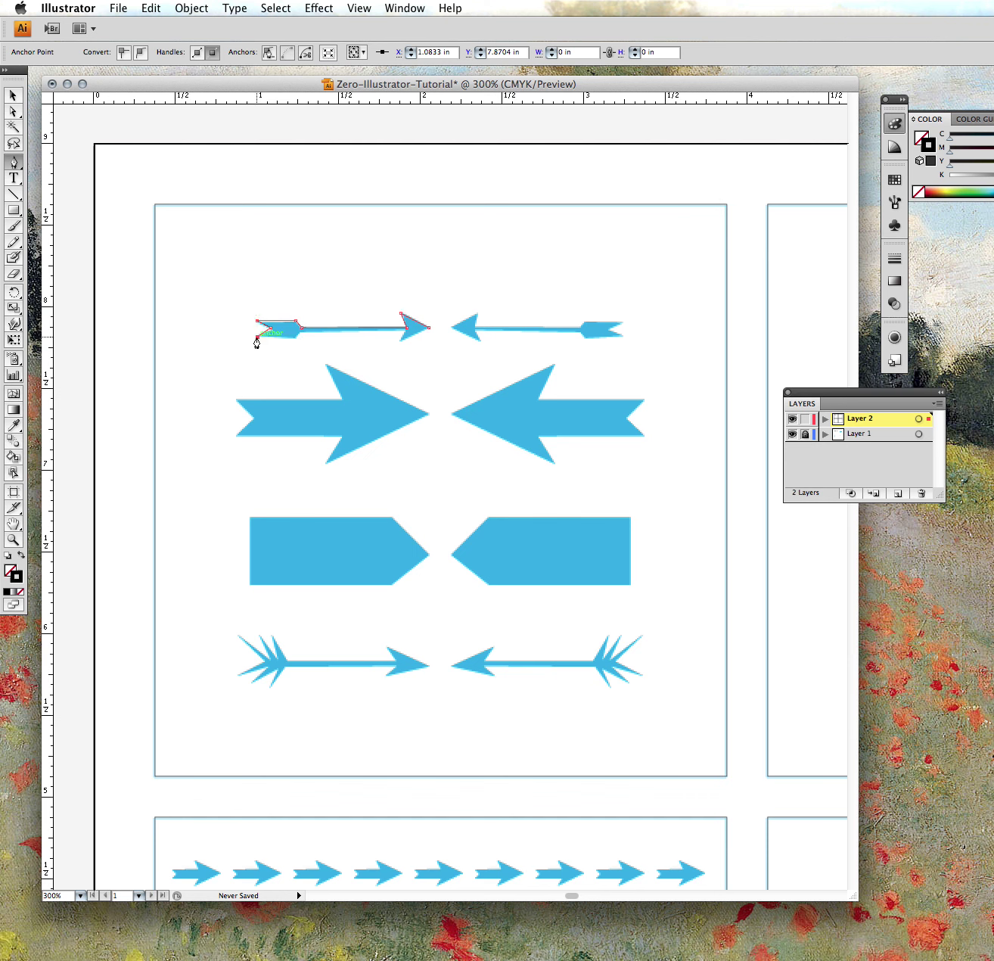
{"action": "left_click", "coordinate": [300, 335]}
{"action": "left_click", "coordinate": [301, 336]}
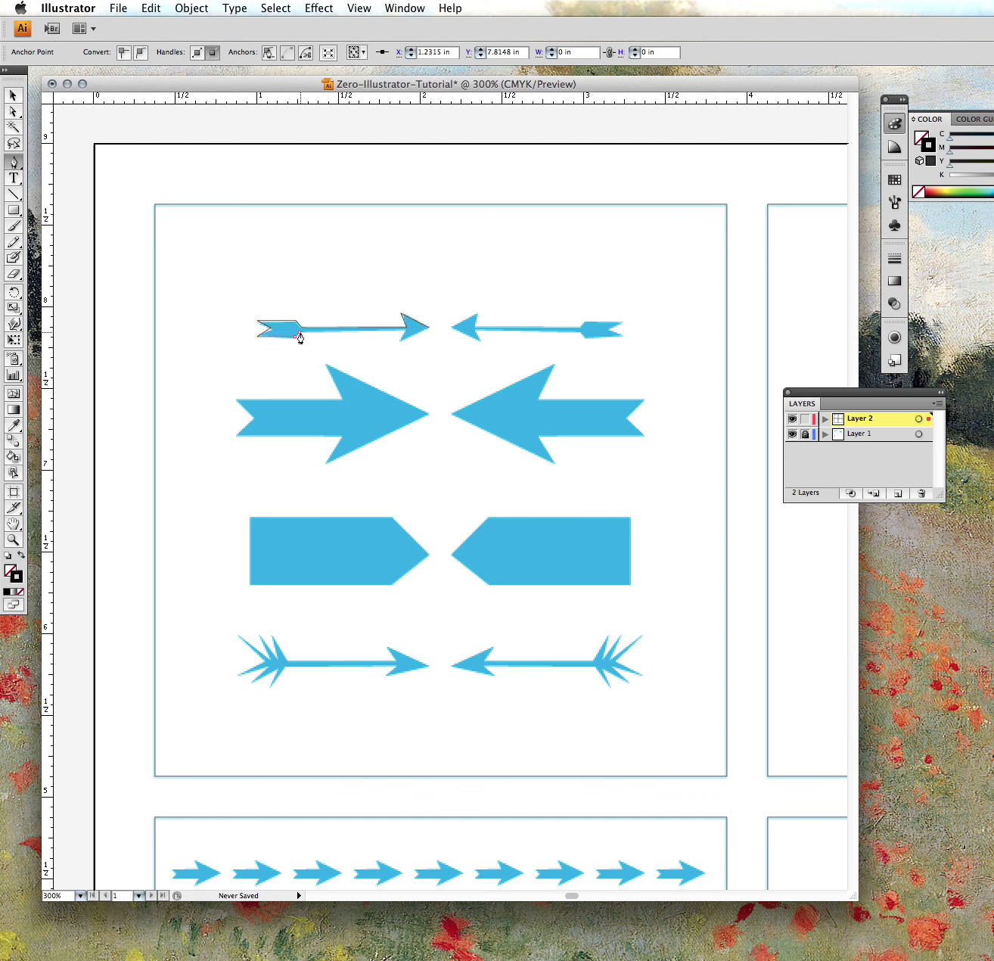
{"action": "left_click", "coordinate": [407, 336]}
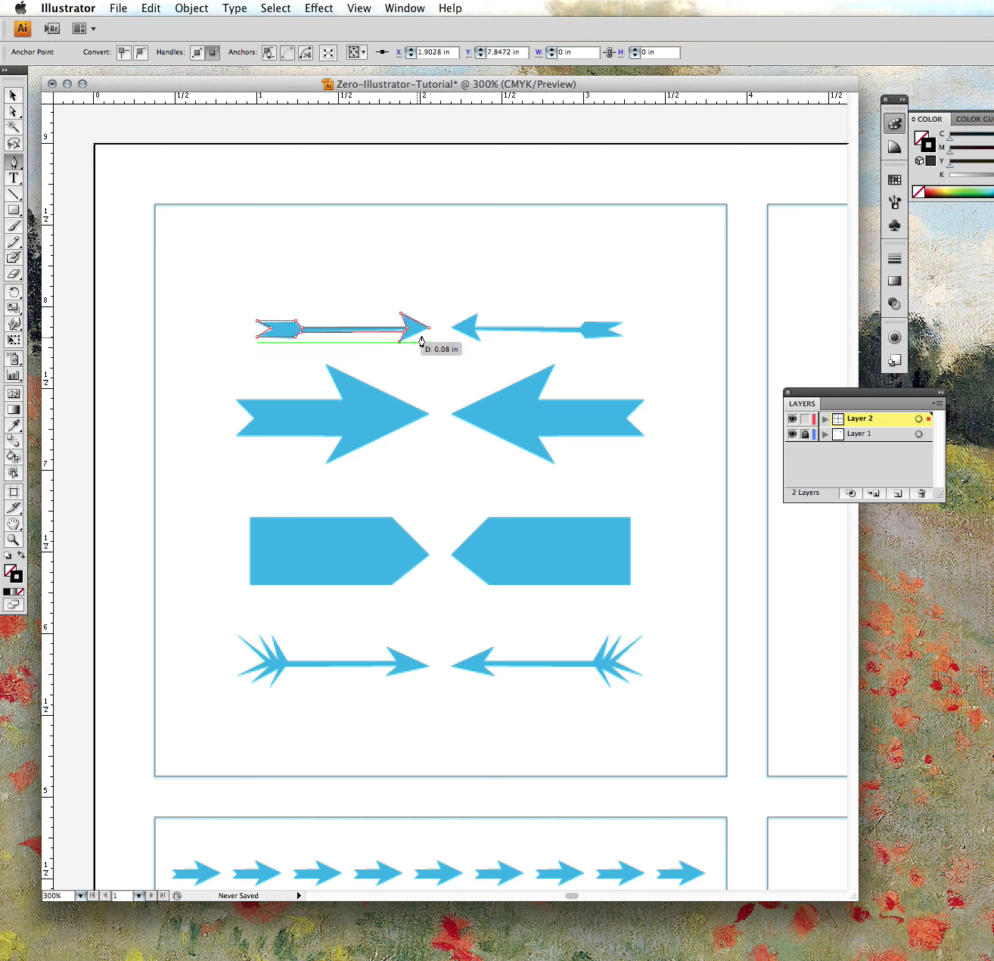
{"action": "left_click", "coordinate": [400, 342]}
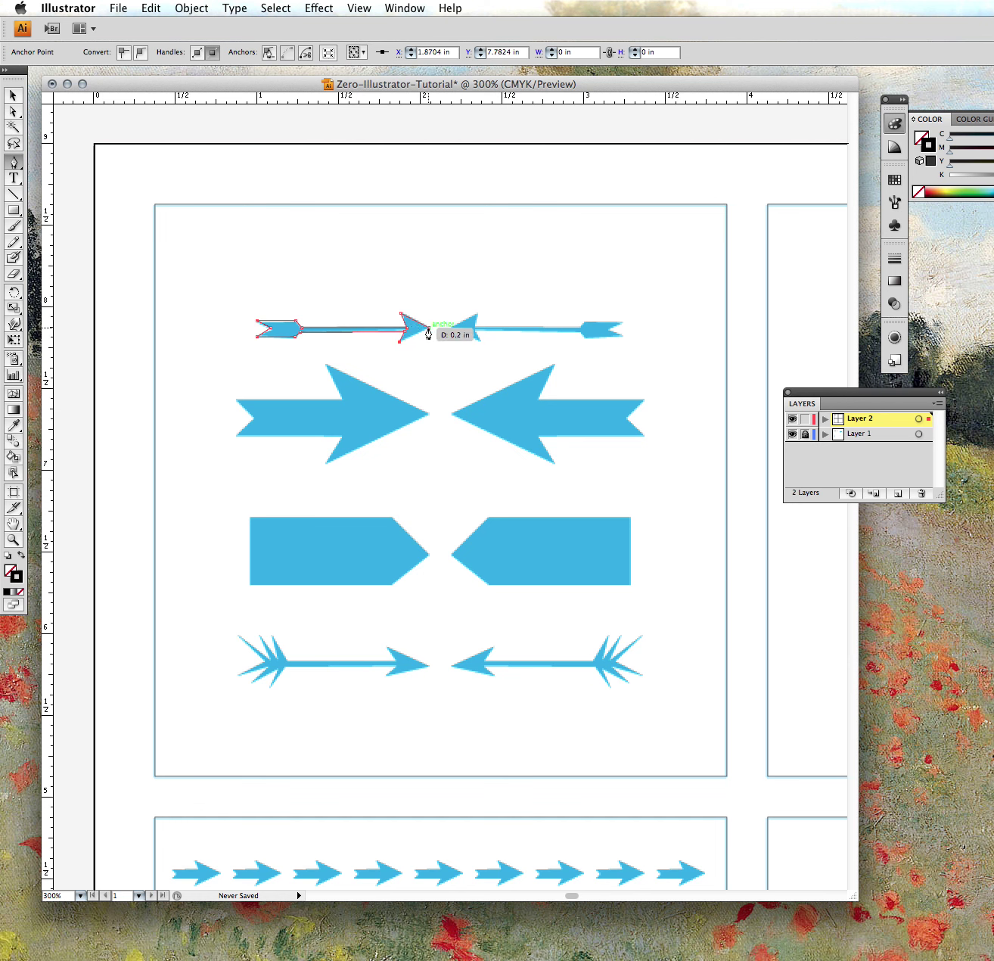
{"action": "left_click", "coordinate": [429, 328]}
{"action": "left_click", "coordinate": [429, 331]}
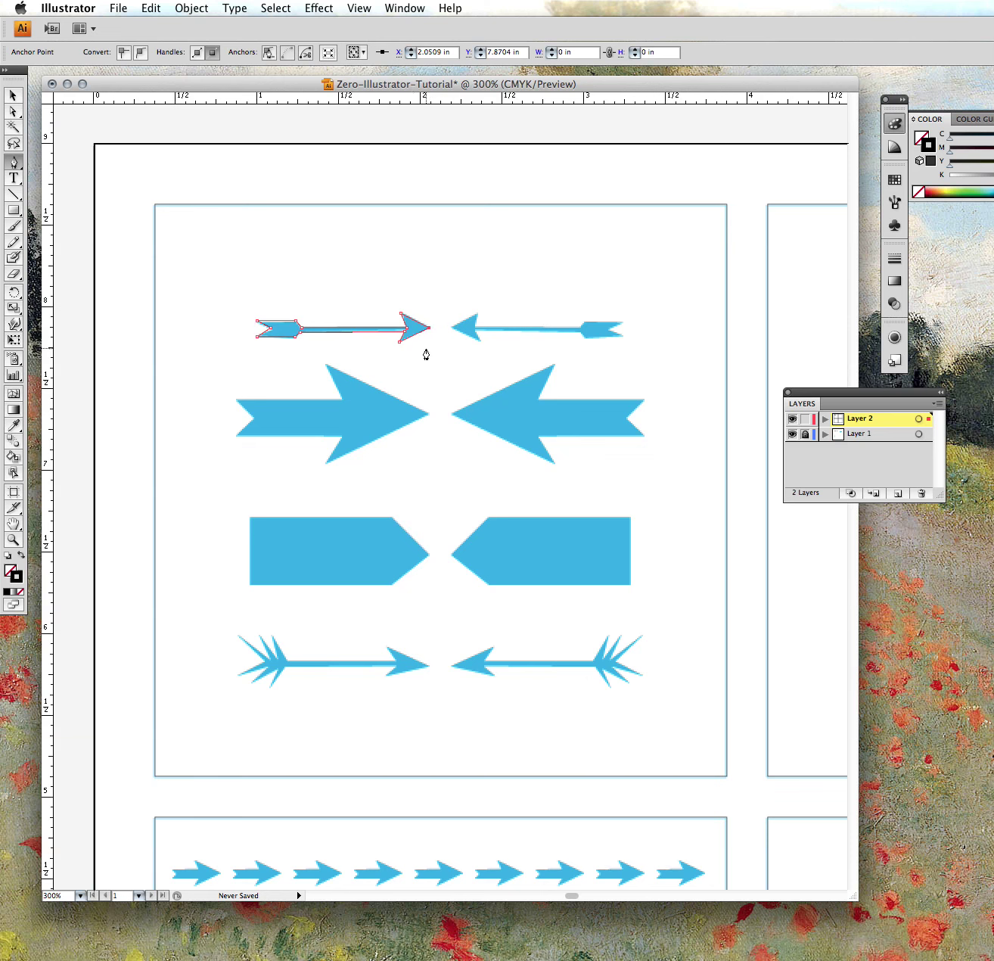
Step: Start a Pen path at the tip of the thick right-facing arrow and anchor its upper barb and inner corner
{"action": "left_click", "coordinate": [429, 414]}
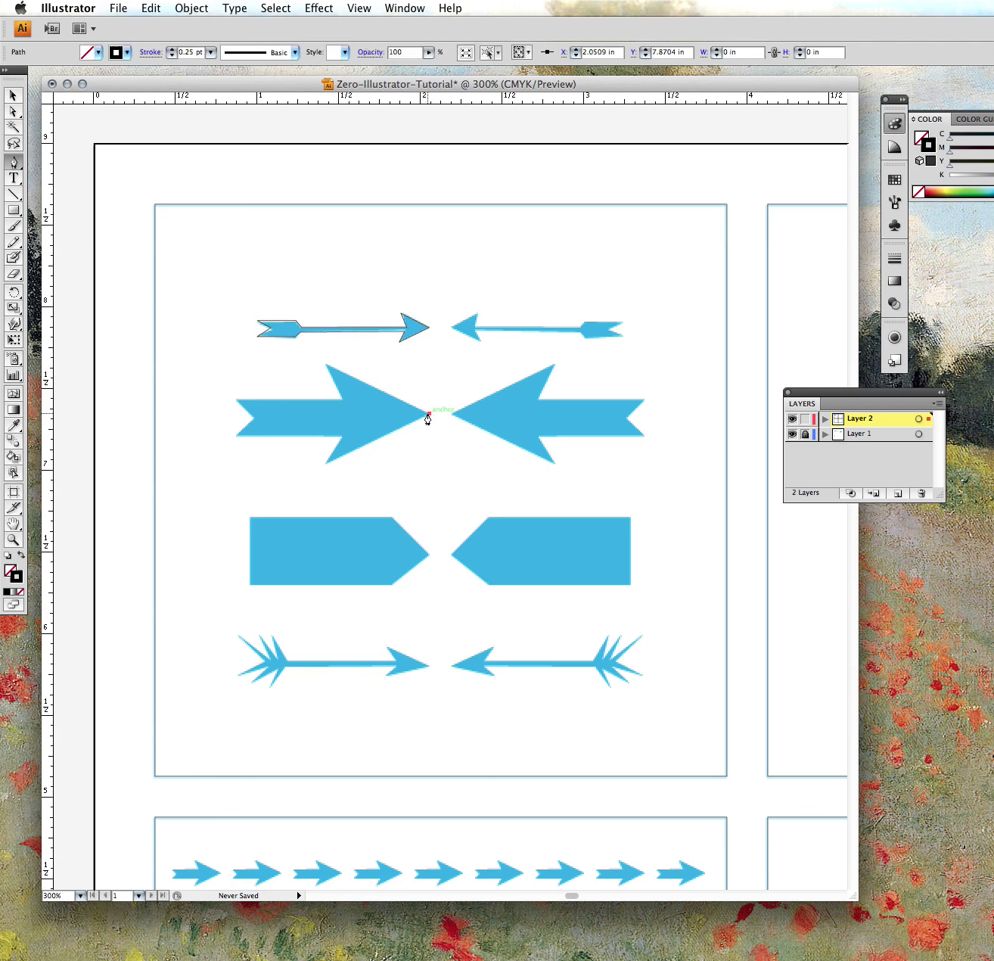
{"action": "left_click", "coordinate": [381, 361]}
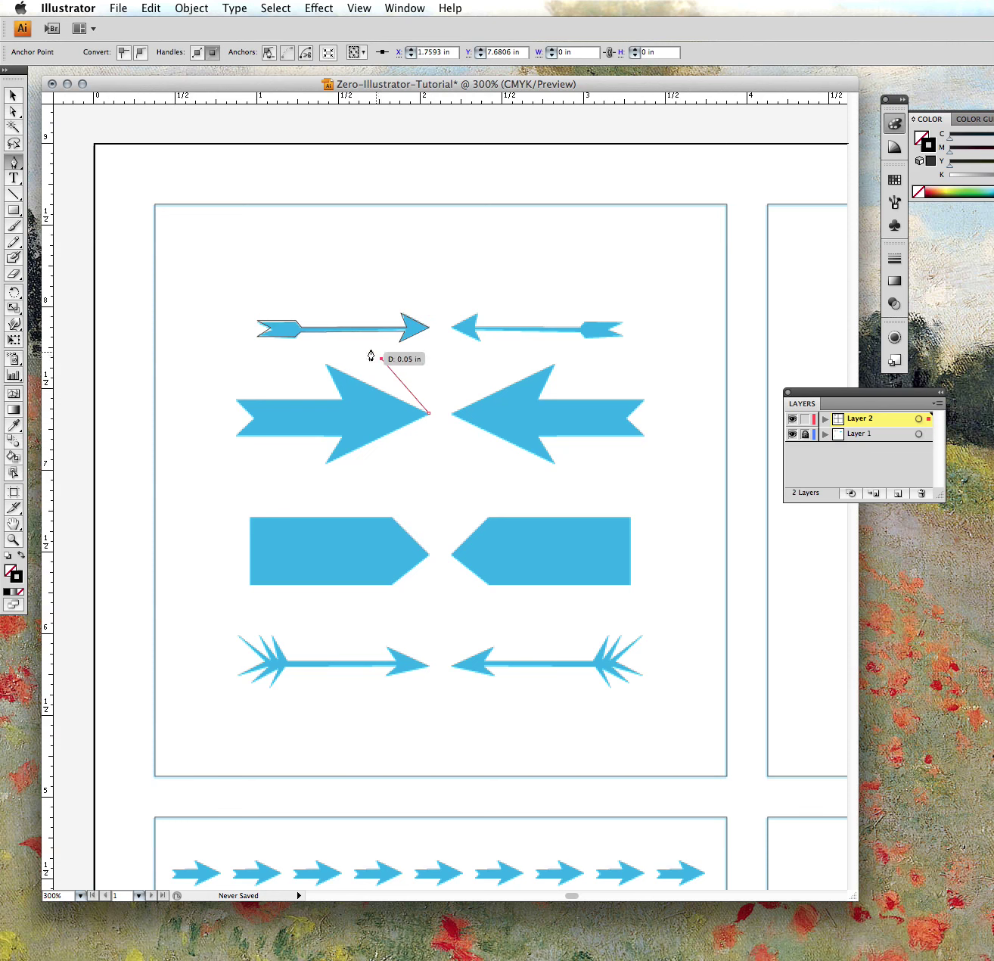
{"action": "left_click", "coordinate": [155, 8]}
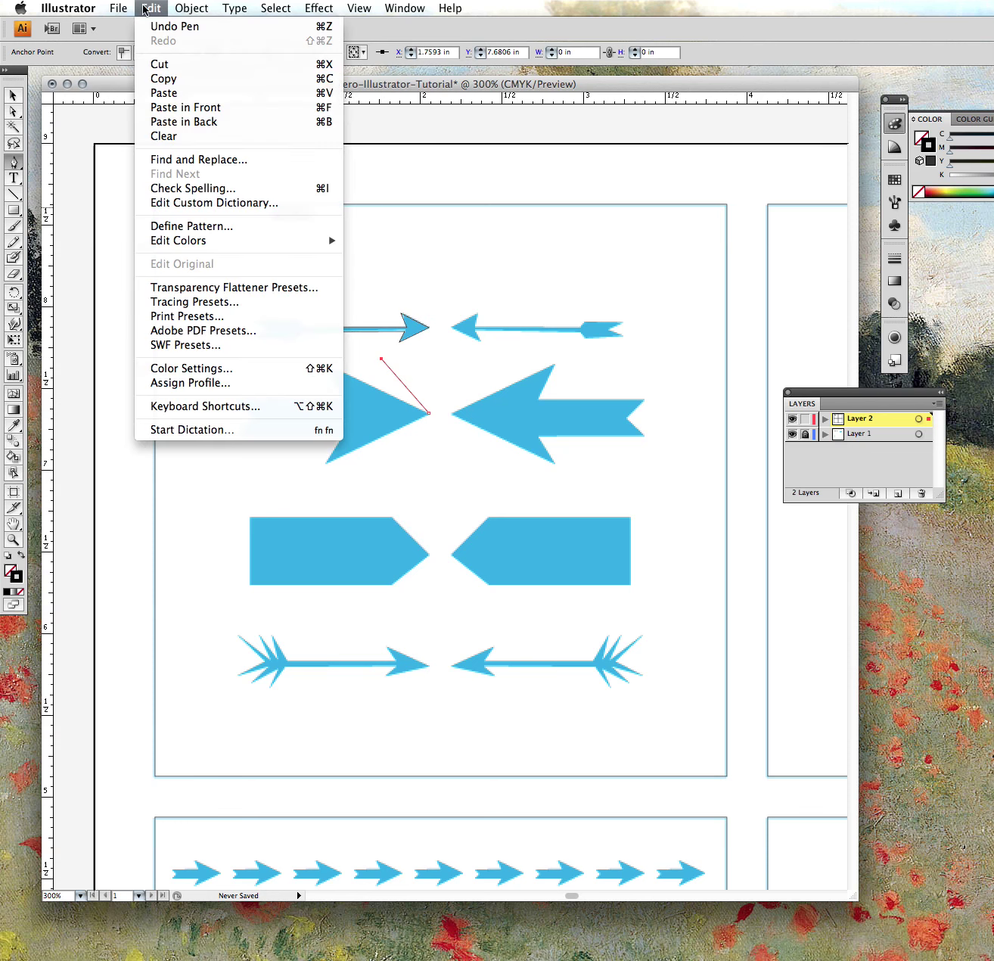
{"action": "left_click", "coordinate": [162, 26]}
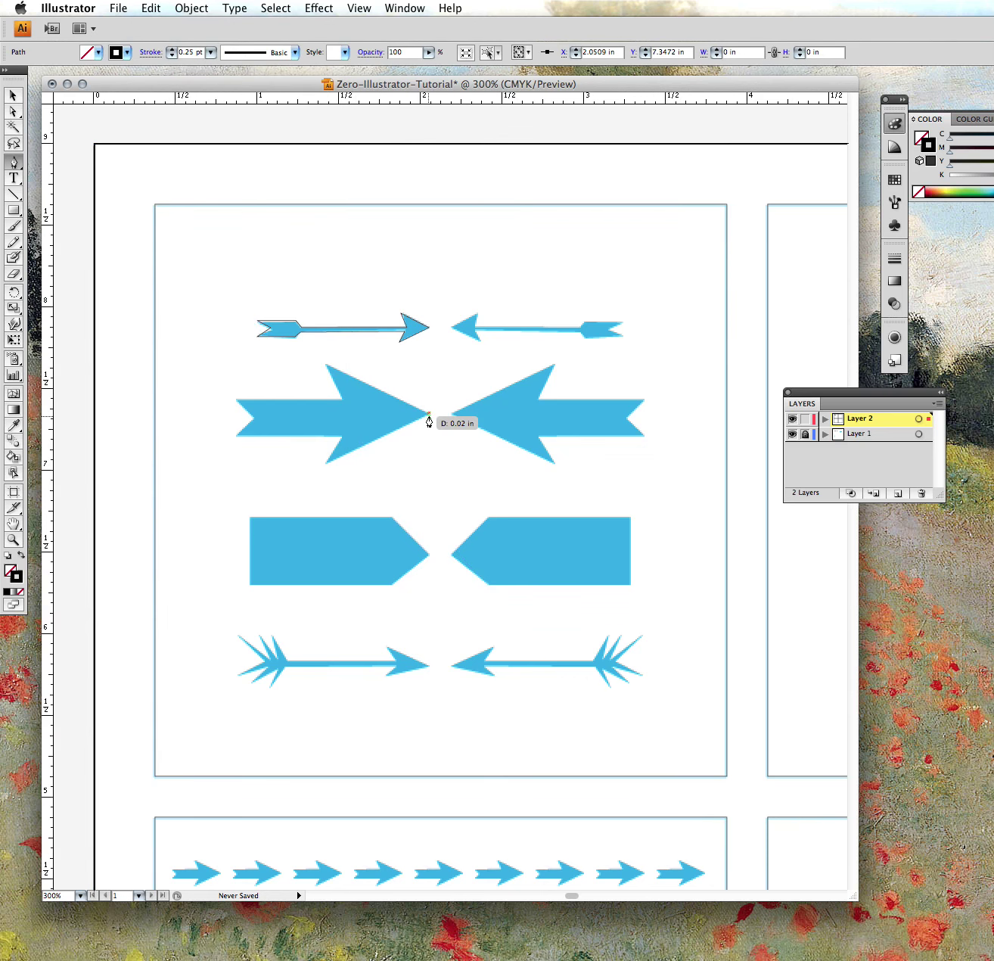
{"action": "left_click", "coordinate": [326, 365]}
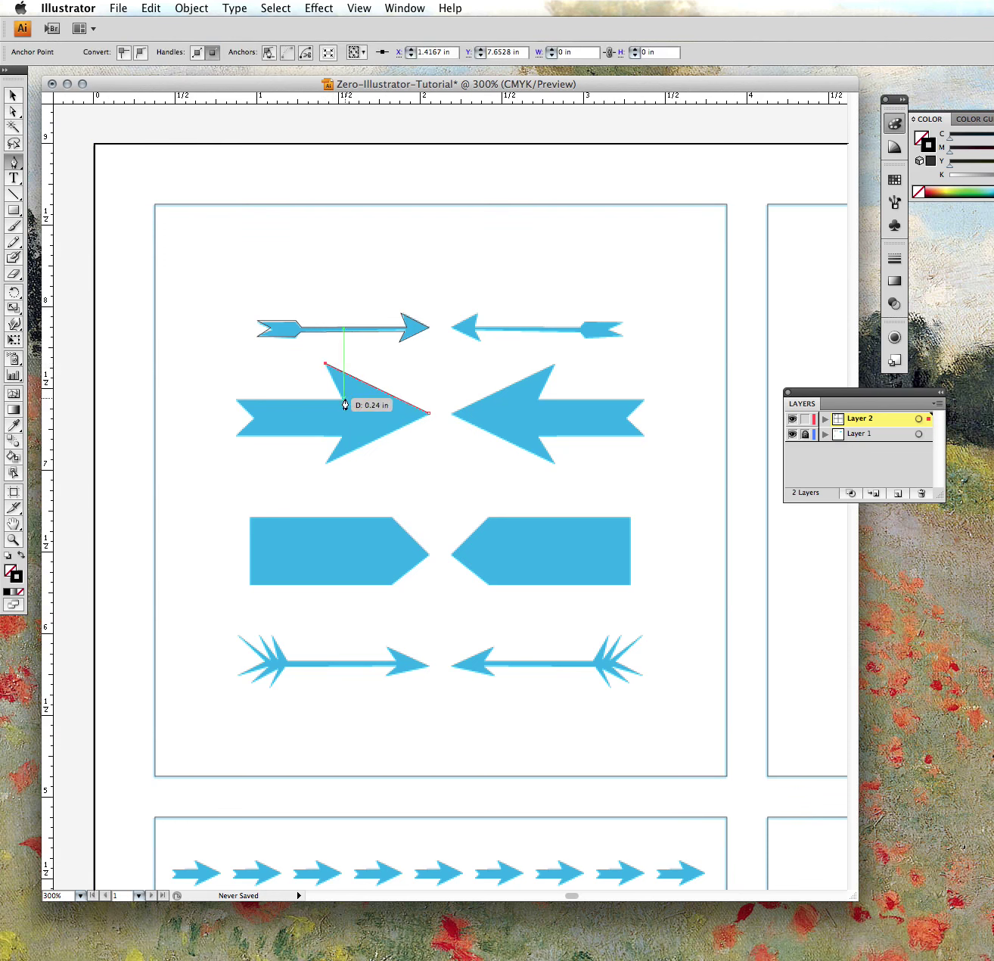
{"action": "left_click", "coordinate": [266, 364]}
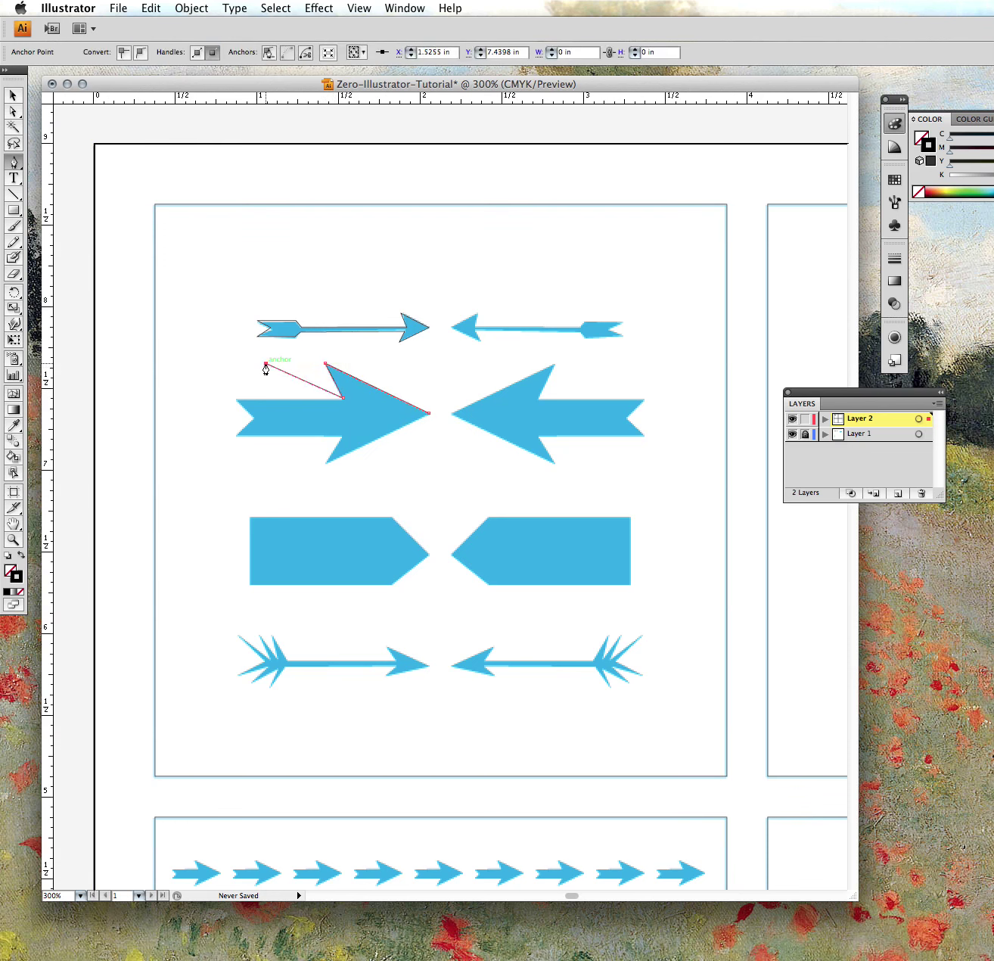
{"action": "left_click", "coordinate": [206, 414]}
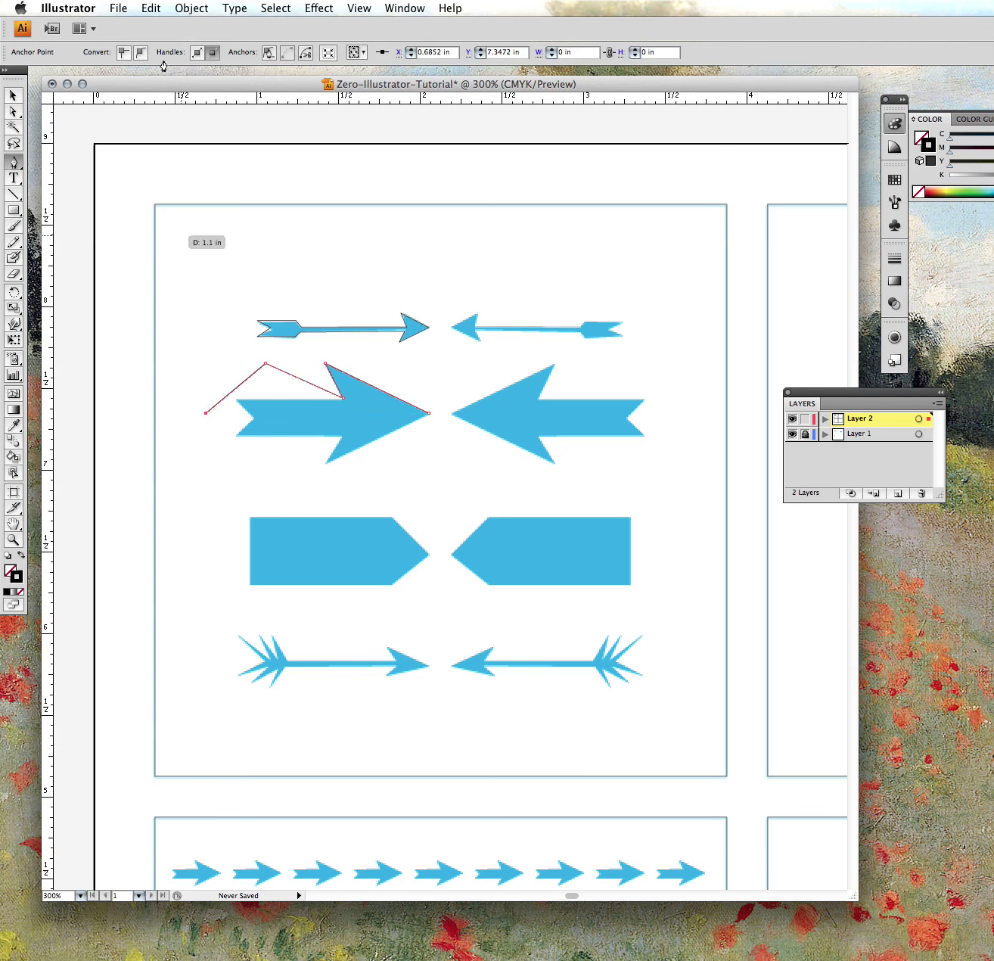
{"action": "left_click", "coordinate": [151, 9]}
{"action": "left_click", "coordinate": [150, 28]}
{"action": "left_click", "coordinate": [152, 9]}
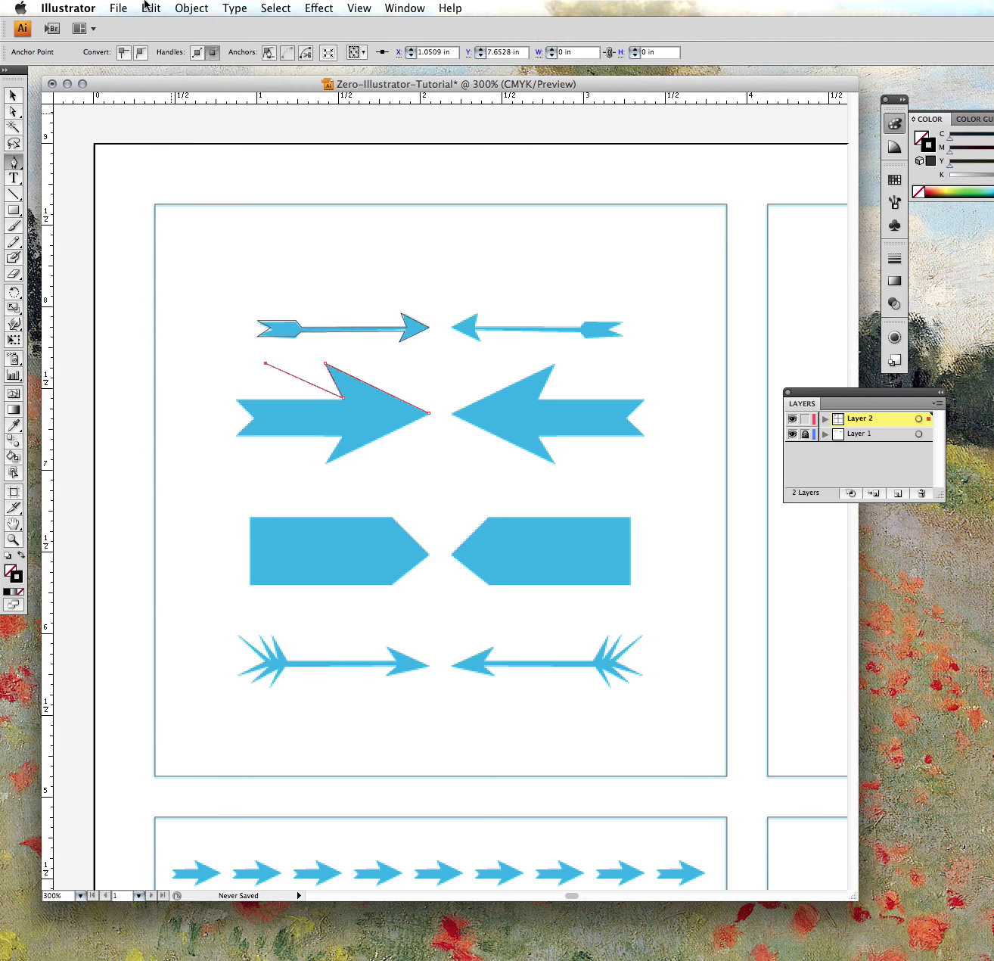
{"action": "left_click", "coordinate": [150, 27]}
Step: Close the thick arrow's path around its tail and lower edge, with one anchor above the tail and an extra one below the lower barb
{"action": "left_click", "coordinate": [254, 358]}
{"action": "left_click", "coordinate": [253, 417]}
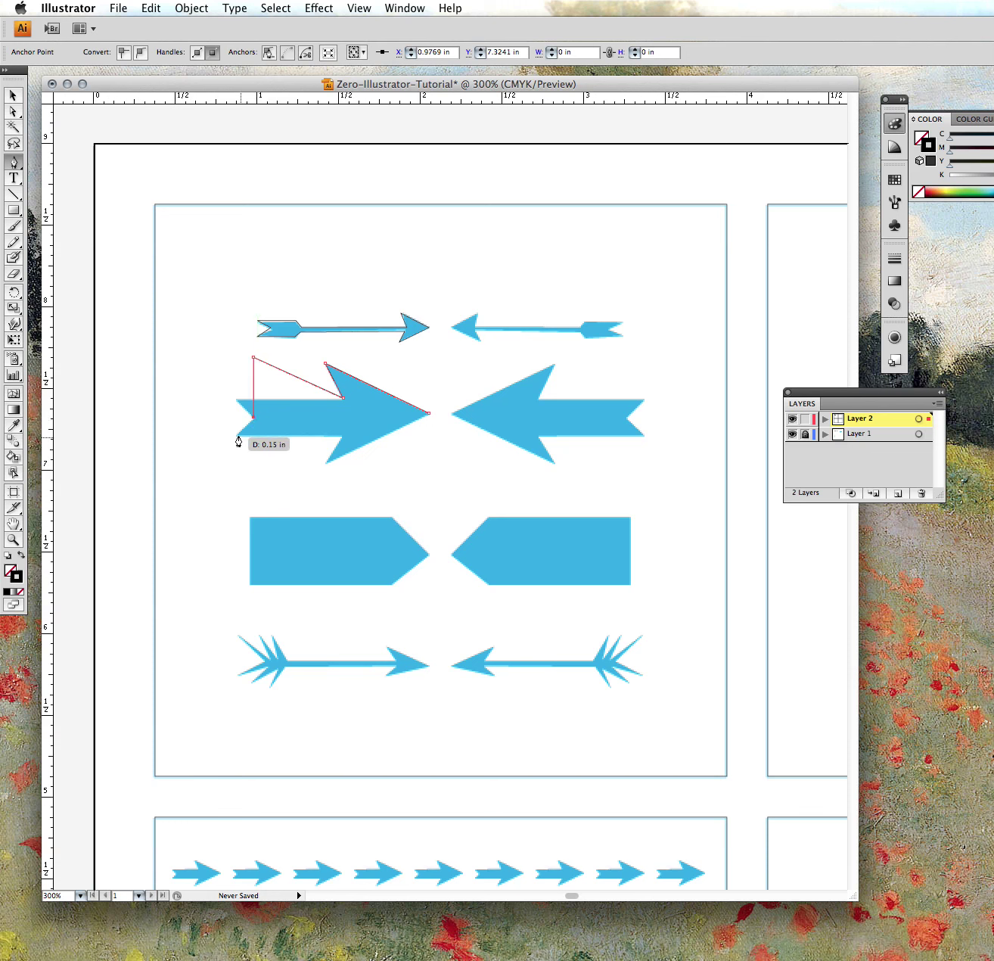
{"action": "left_click", "coordinate": [238, 434]}
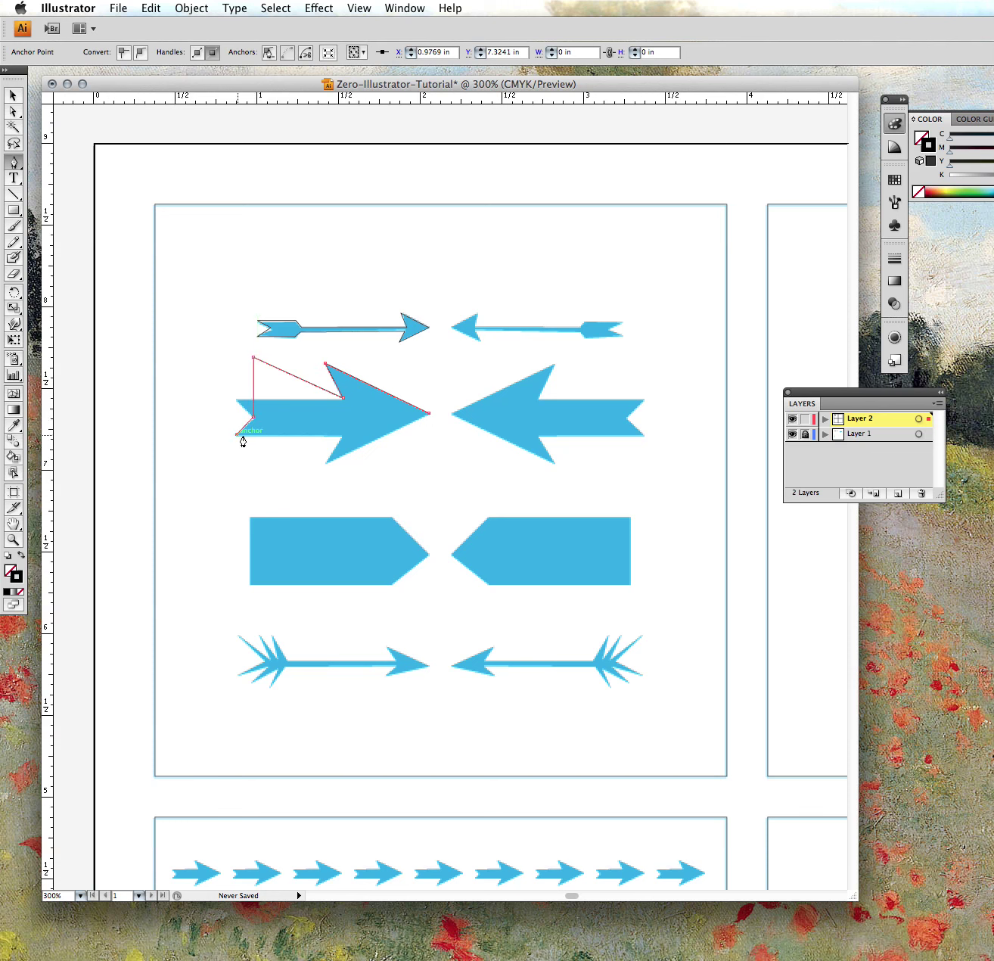
{"action": "left_click", "coordinate": [343, 435]}
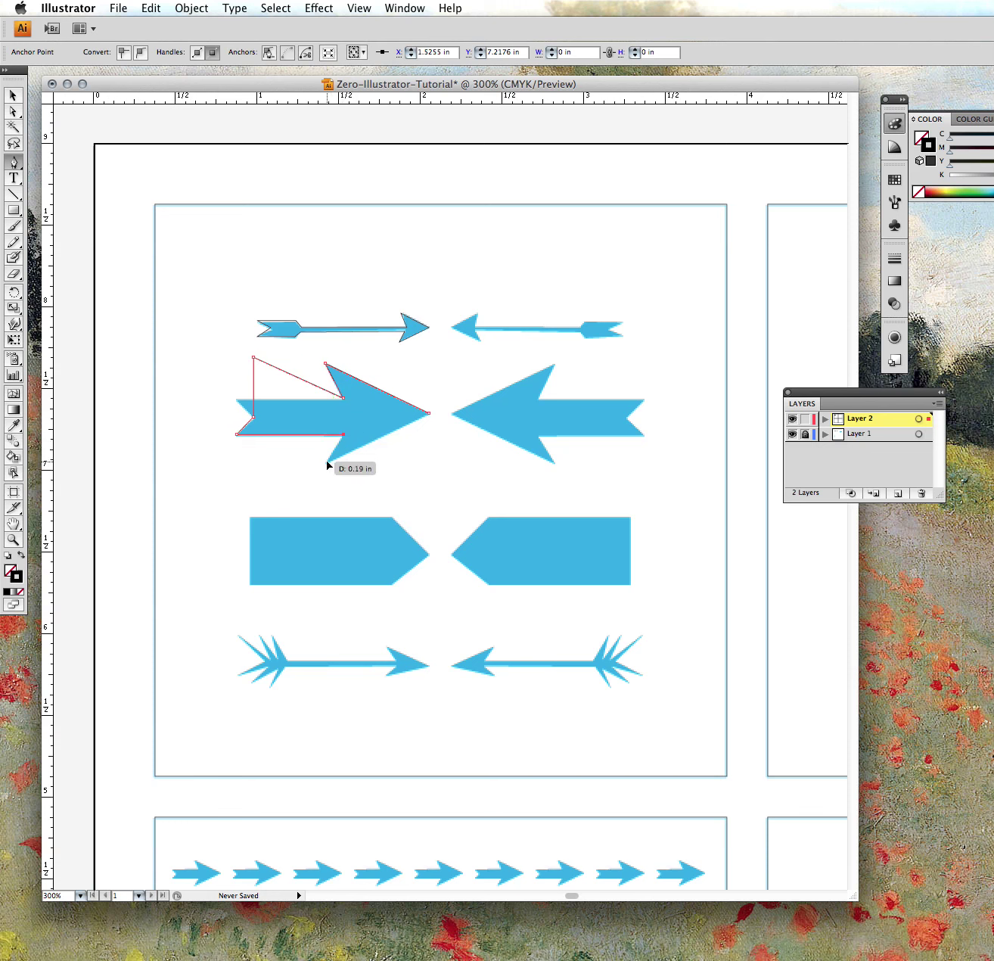
{"action": "left_click", "coordinate": [326, 461]}
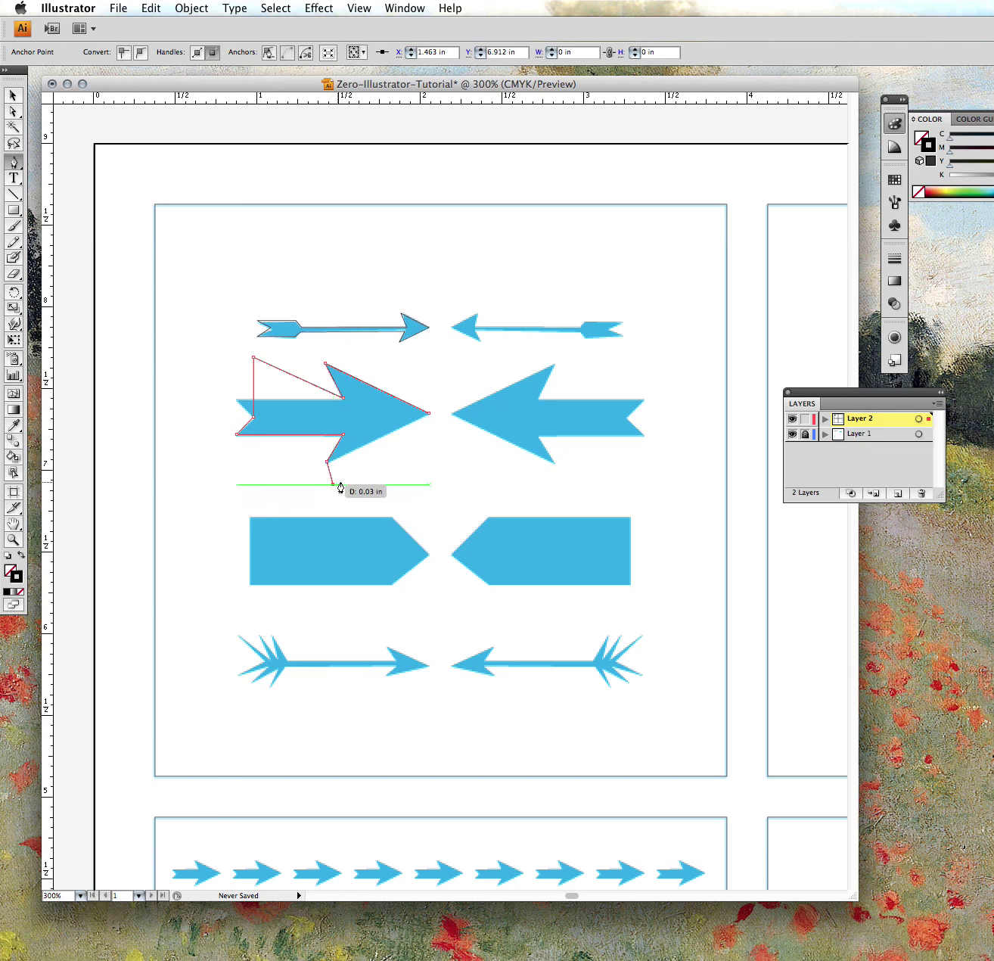
{"action": "left_click", "coordinate": [333, 483]}
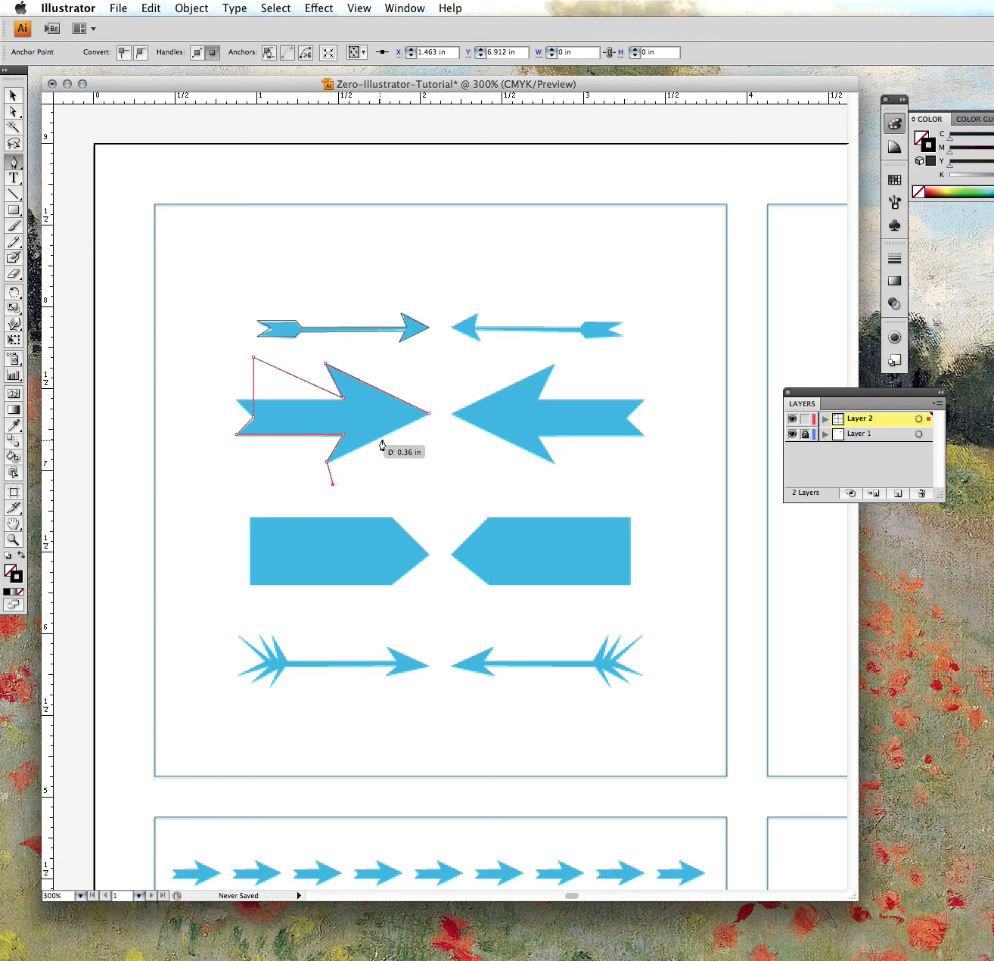
{"action": "left_click", "coordinate": [428, 415]}
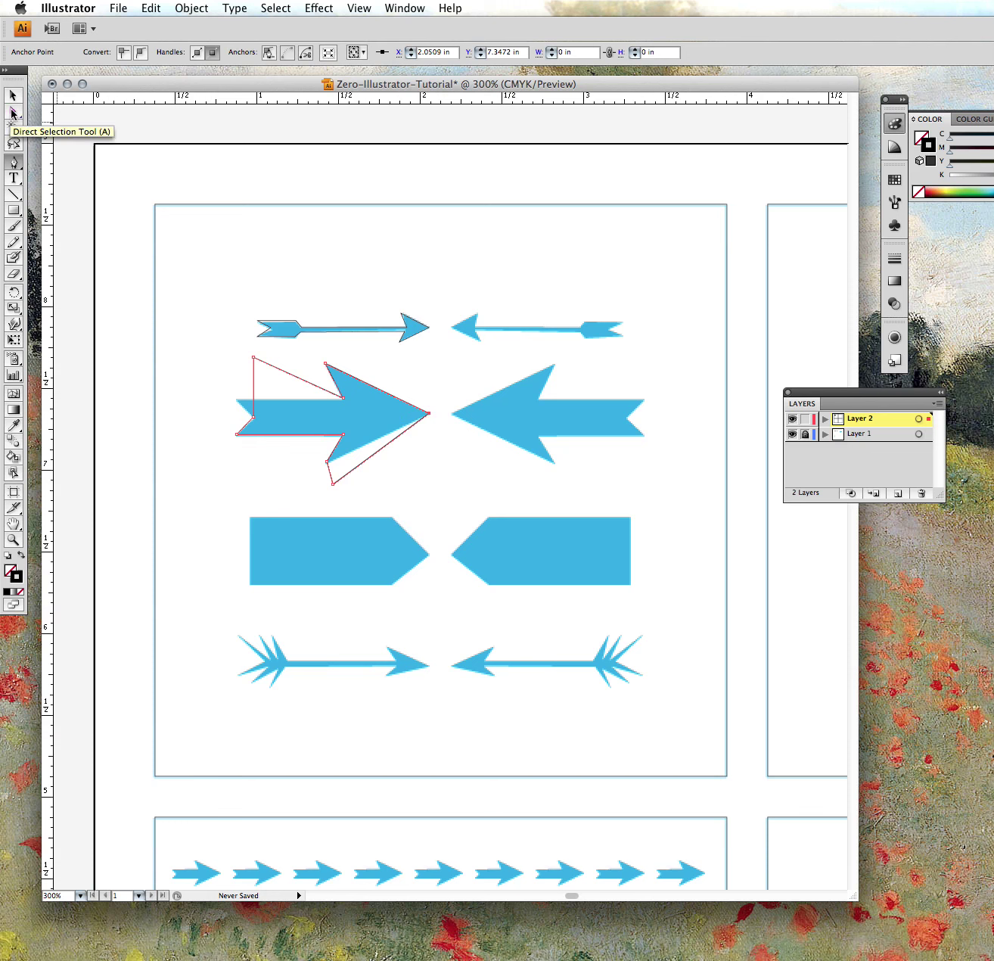
Step: With Direct Selection, move the anchor above the tail onto its upper corner and the extra lower anchor just outside the arrowhead's lower edge
{"action": "left_click", "coordinate": [12, 112]}
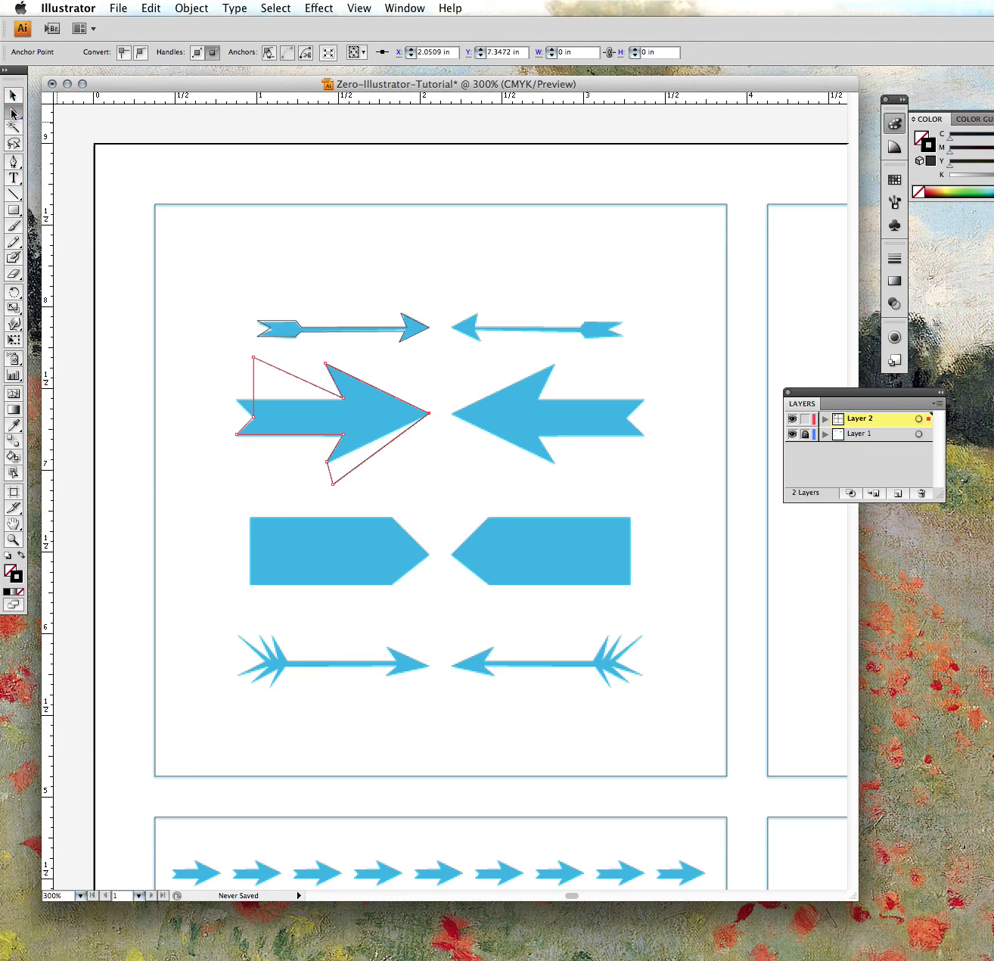
{"action": "left_click", "coordinate": [253, 359]}
{"action": "left_click", "coordinate": [254, 360]}
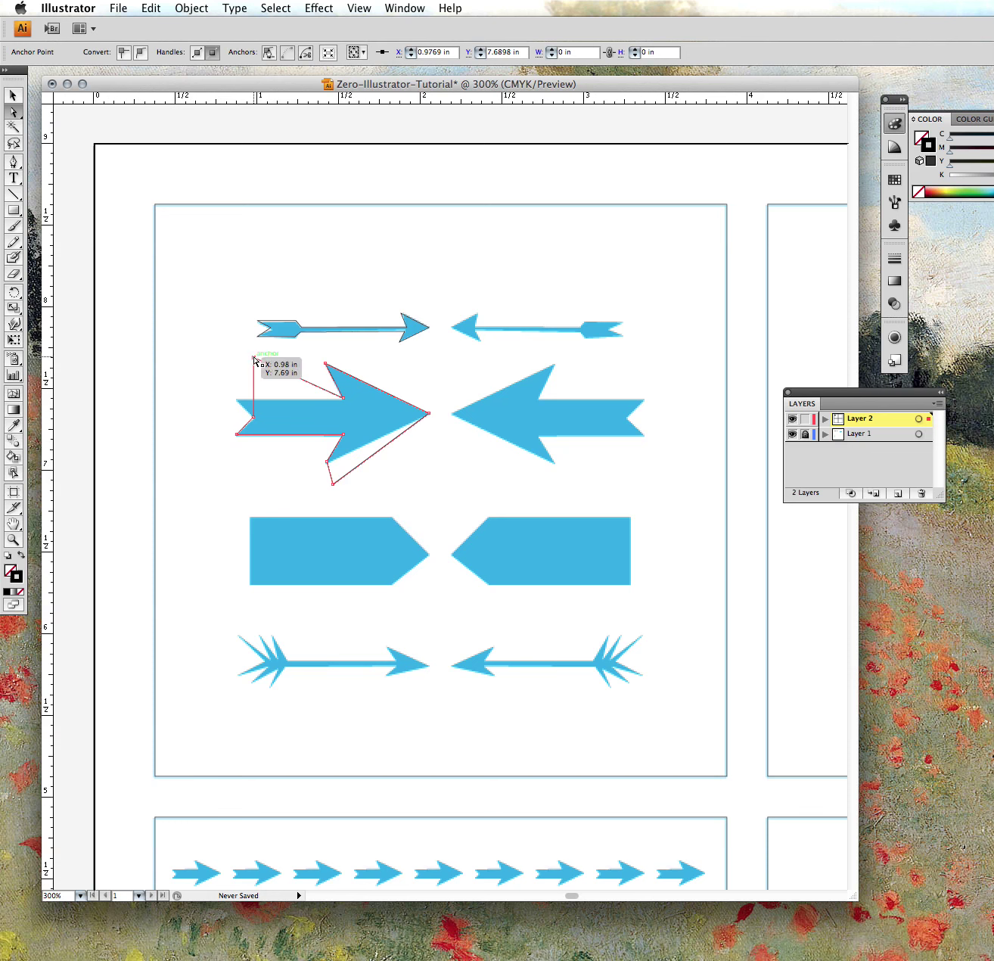
{"action": "left_click_drag", "start_coordinate": [253, 359], "coordinate": [238, 401]}
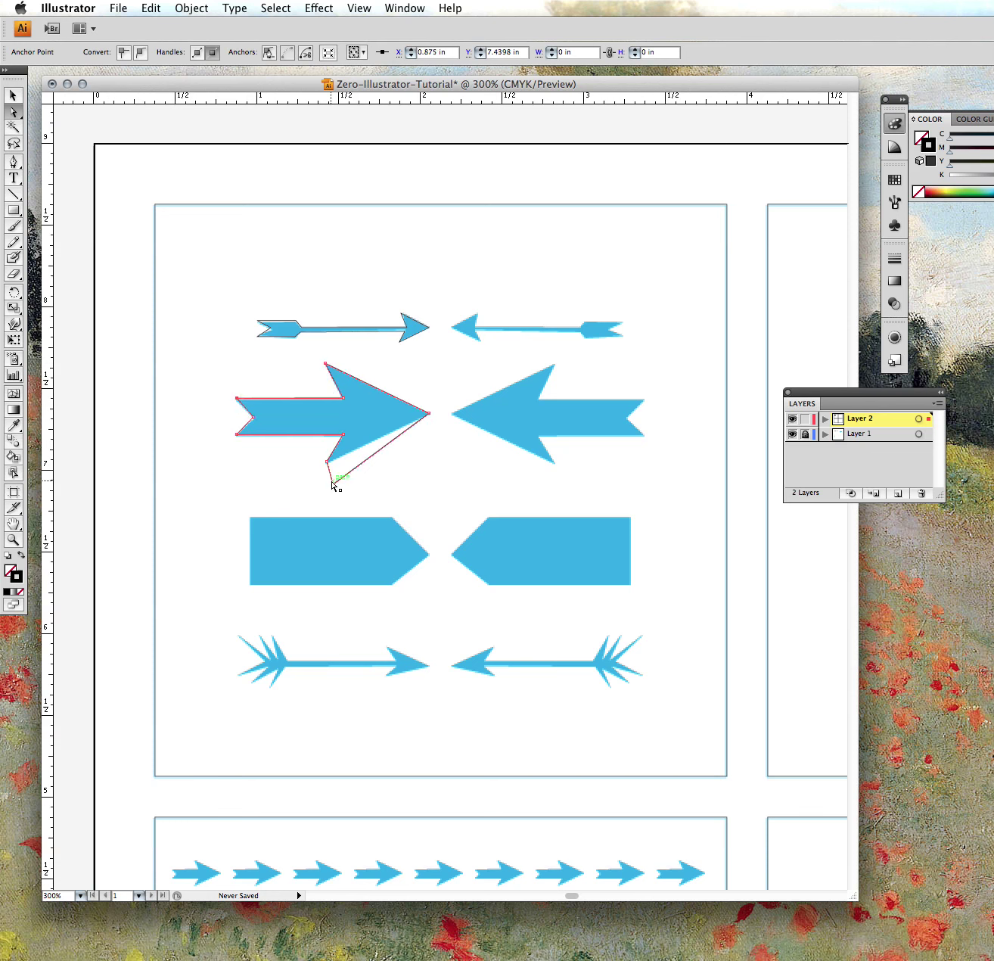
{"action": "left_click_drag", "start_coordinate": [333, 484], "coordinate": [375, 438]}
{"action": "left_click_drag", "start_coordinate": [374, 440], "coordinate": [392, 467]}
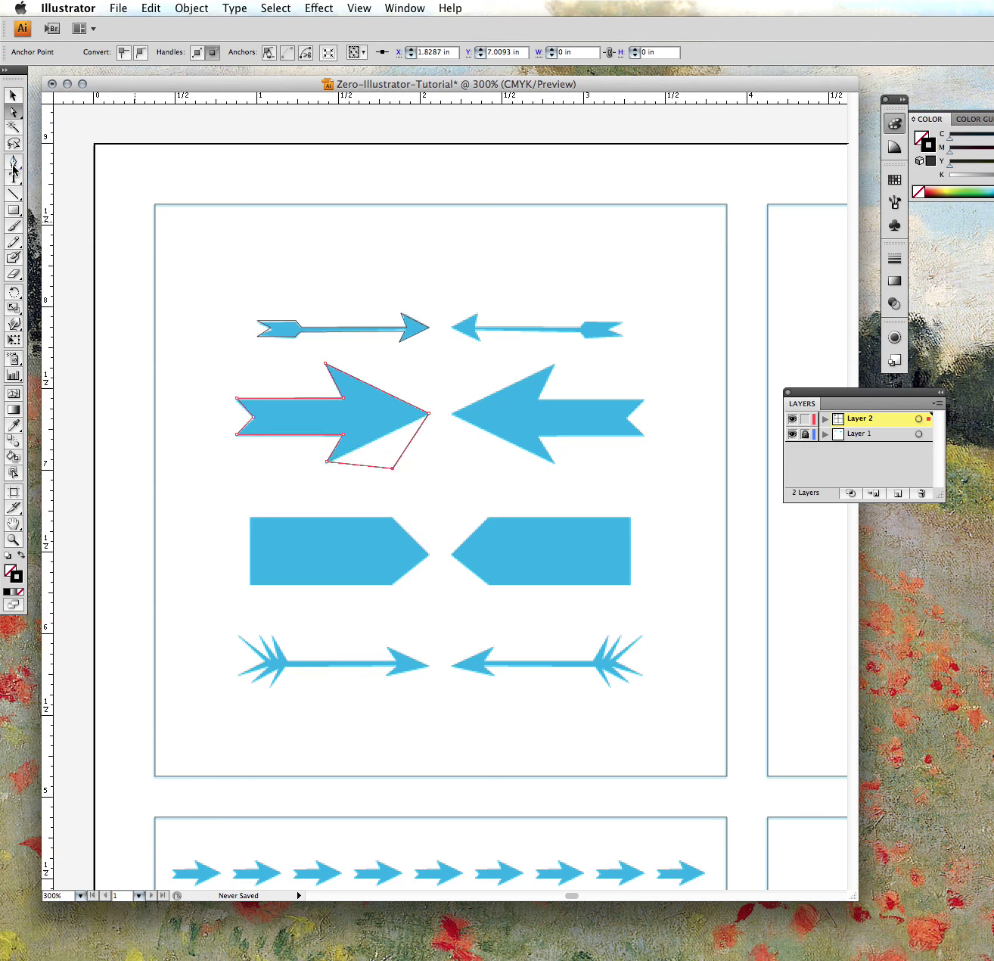
Step: Remove the extra anchor outside the thick arrow's lower arrowhead edge with the Delete Anchor Point tool and deselect the path
{"action": "left_click_drag", "start_coordinate": [13, 162], "coordinate": [48, 199]}
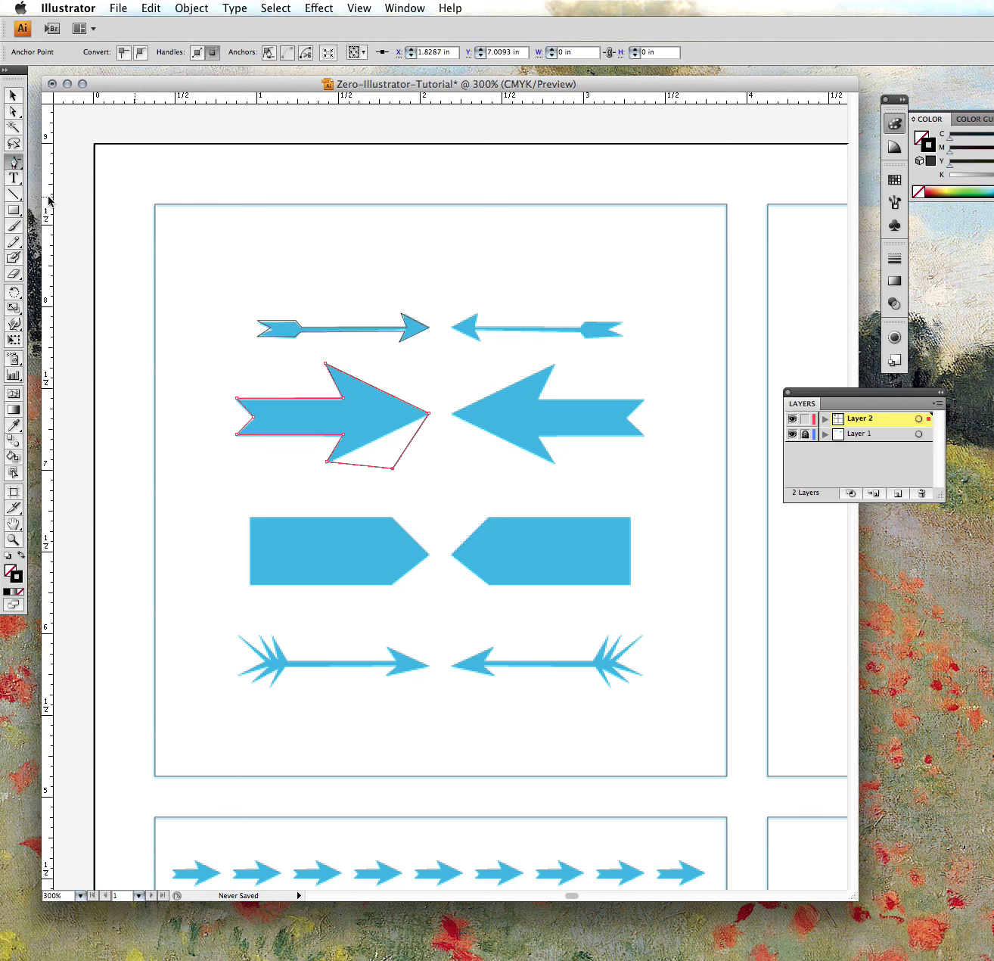
{"action": "left_click", "coordinate": [392, 471]}
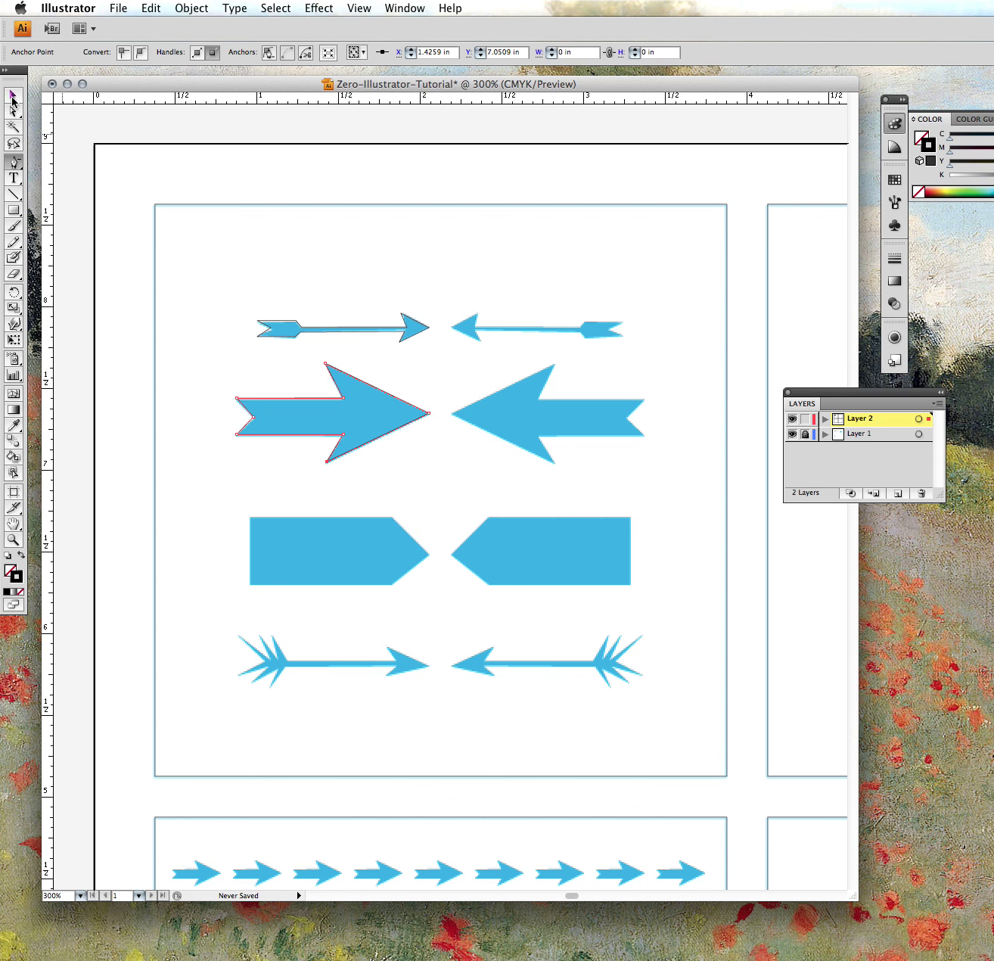
{"action": "left_click", "coordinate": [13, 99]}
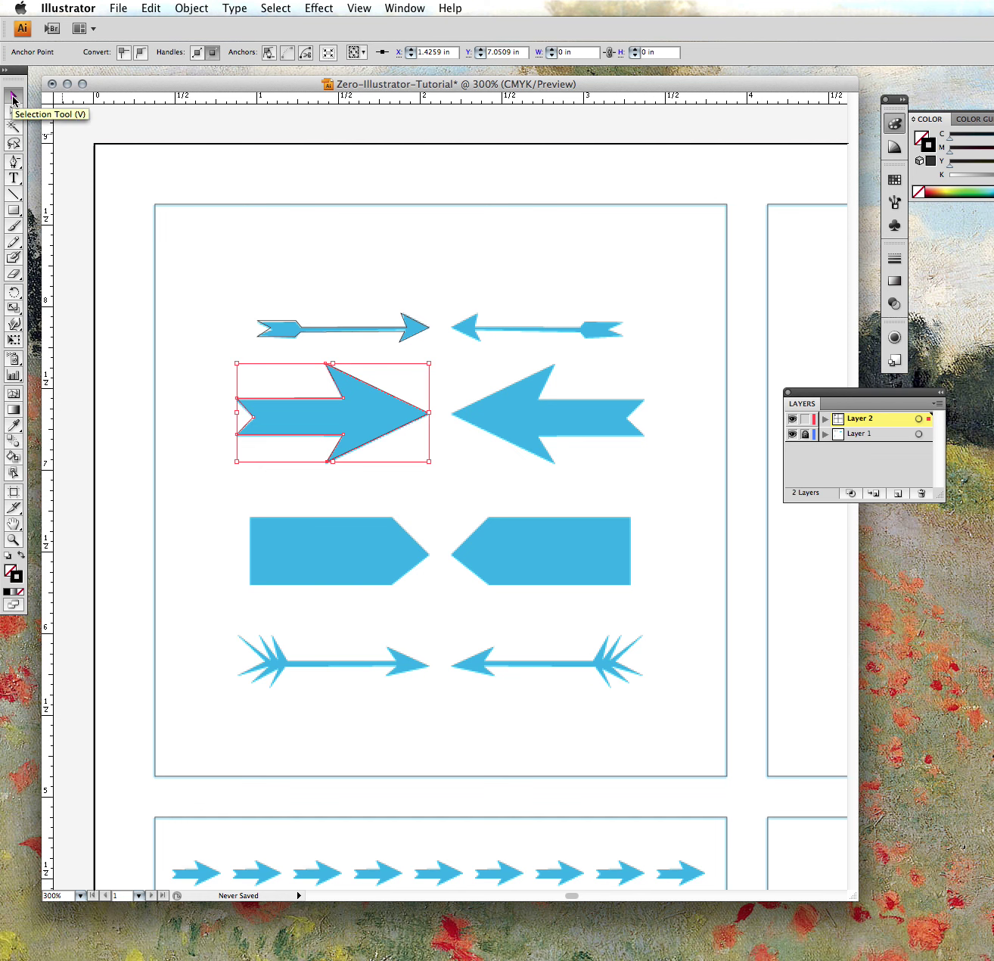
{"action": "left_click", "coordinate": [249, 279]}
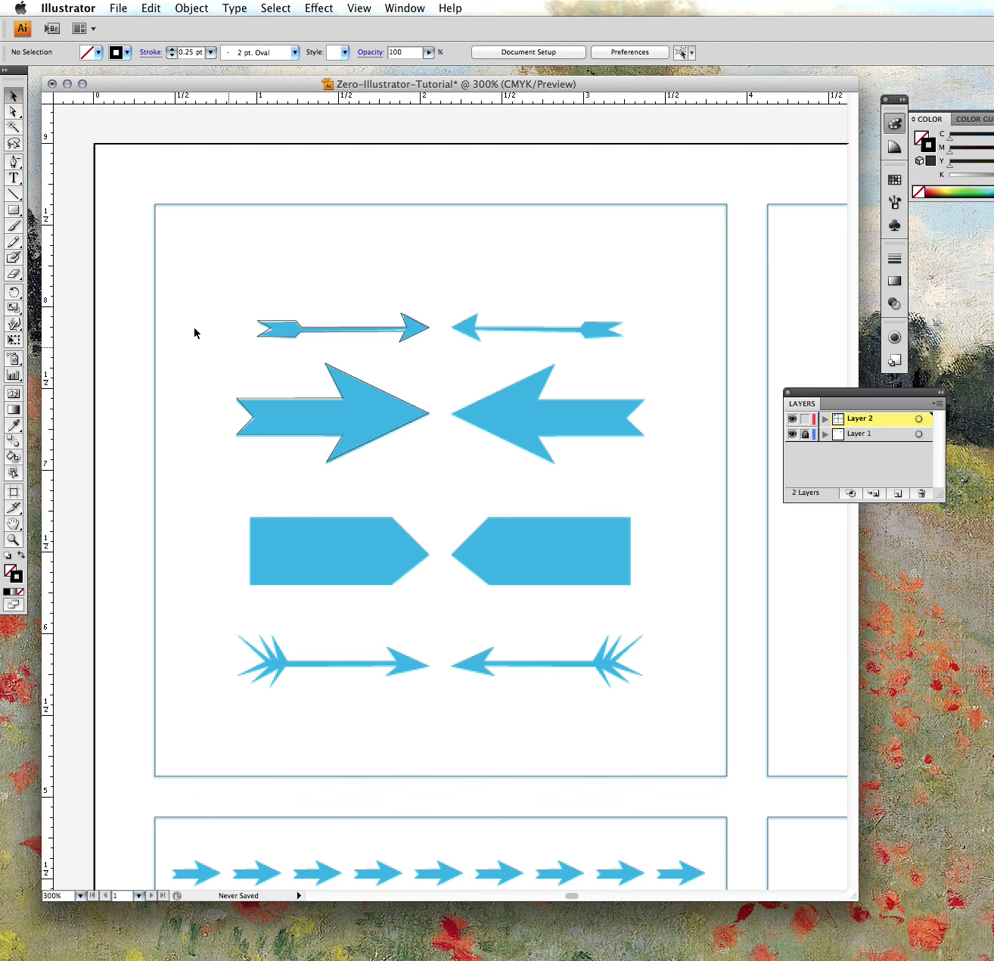
Step: Trace the right-facing block arrow with the Pen tool, anchoring its five corners and closing the path at the upper tail corner
{"action": "key", "text": "minus"}
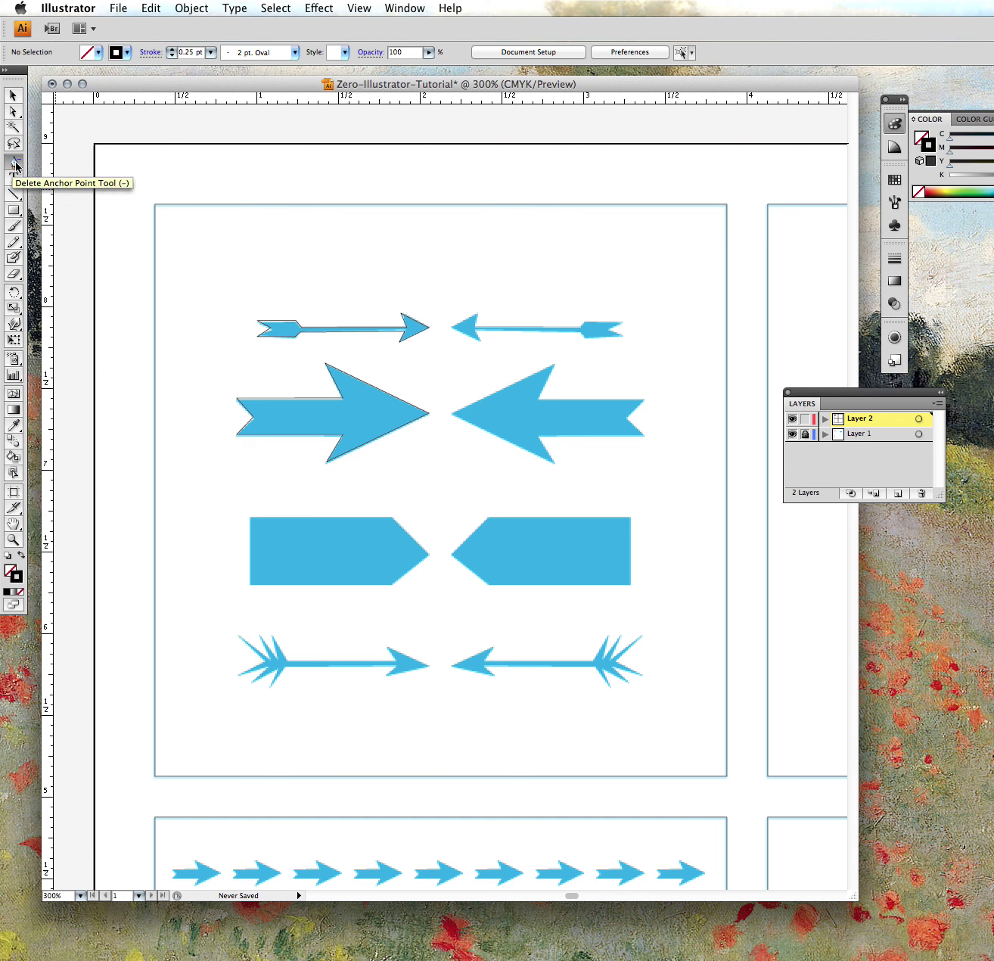
{"action": "left_click_drag", "start_coordinate": [14, 163], "coordinate": [48, 171]}
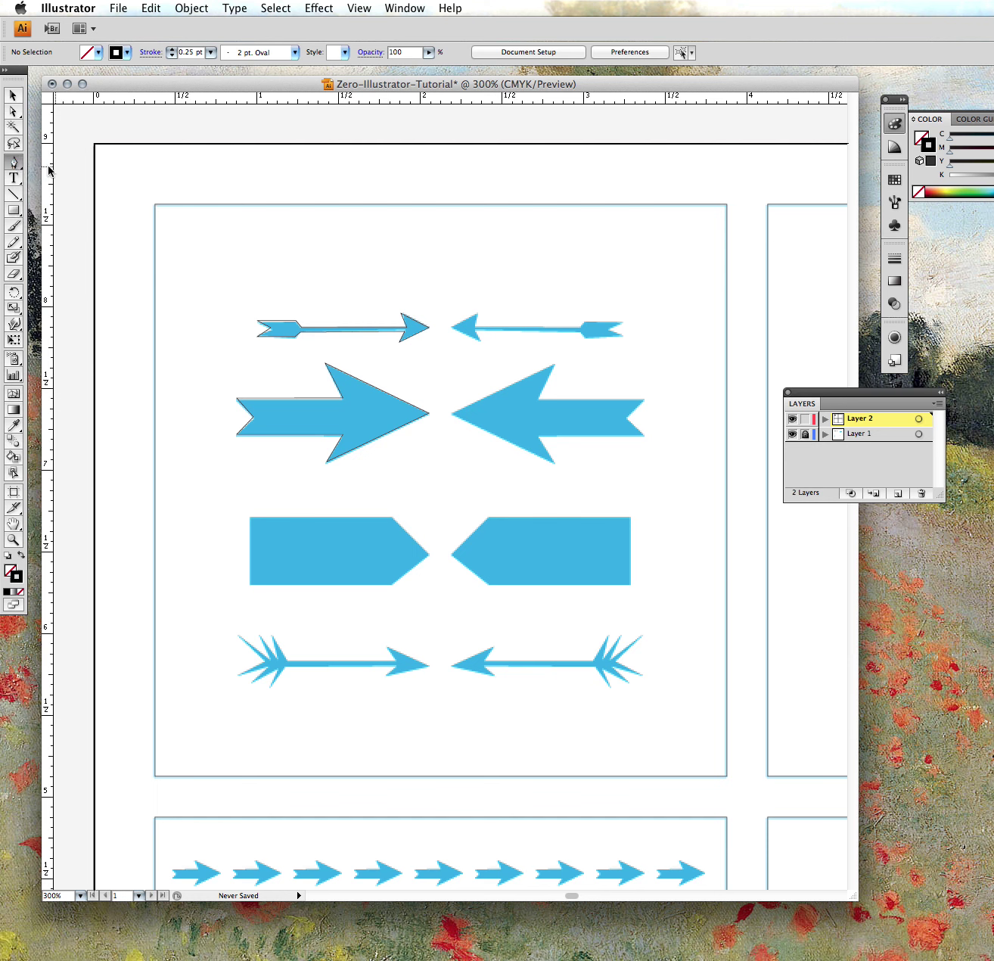
{"action": "left_click", "coordinate": [248, 517]}
{"action": "left_click", "coordinate": [249, 584]}
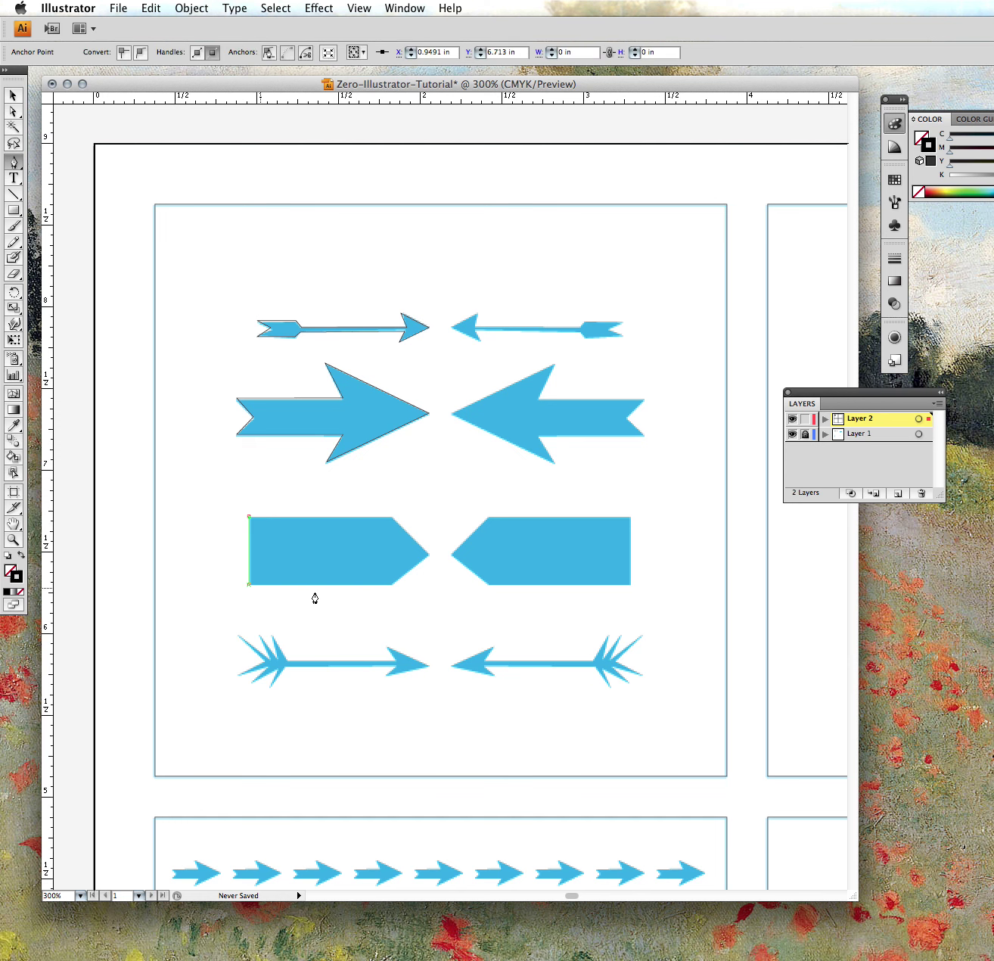
{"action": "left_click", "coordinate": [393, 584]}
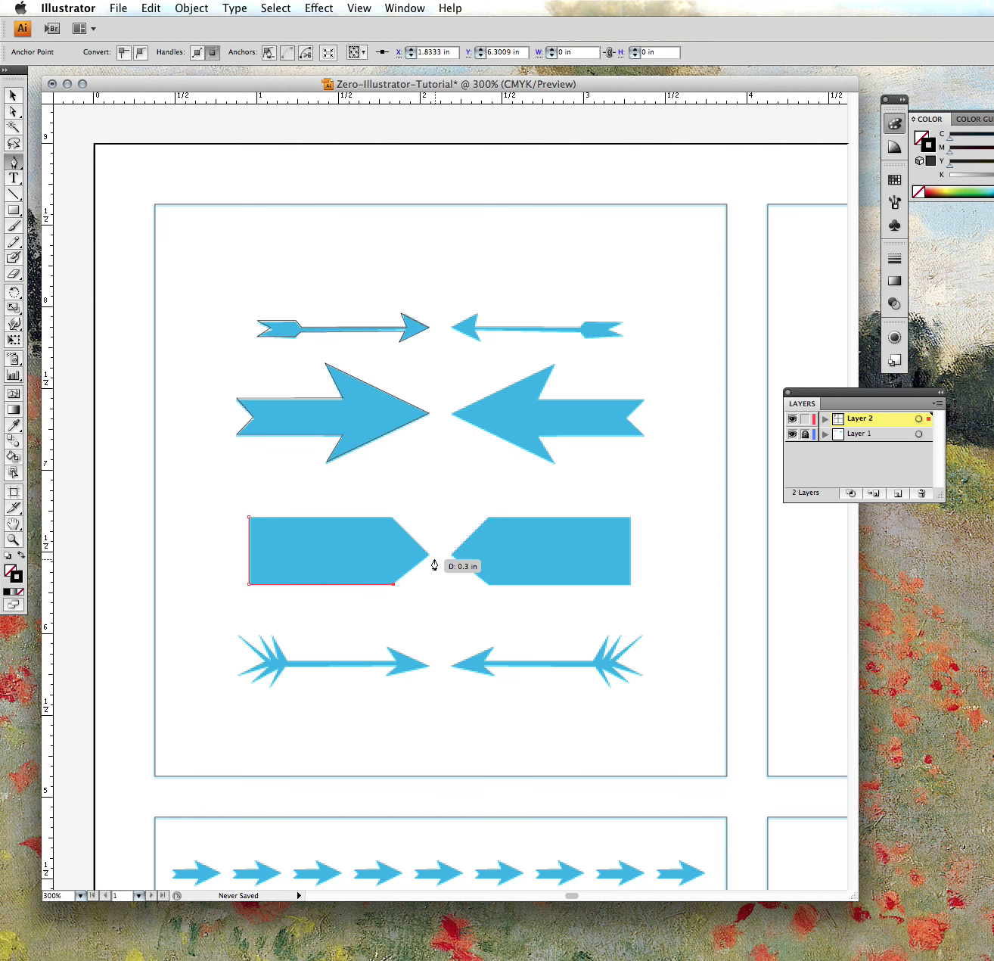
{"action": "left_click", "coordinate": [428, 555]}
{"action": "left_click", "coordinate": [394, 518]}
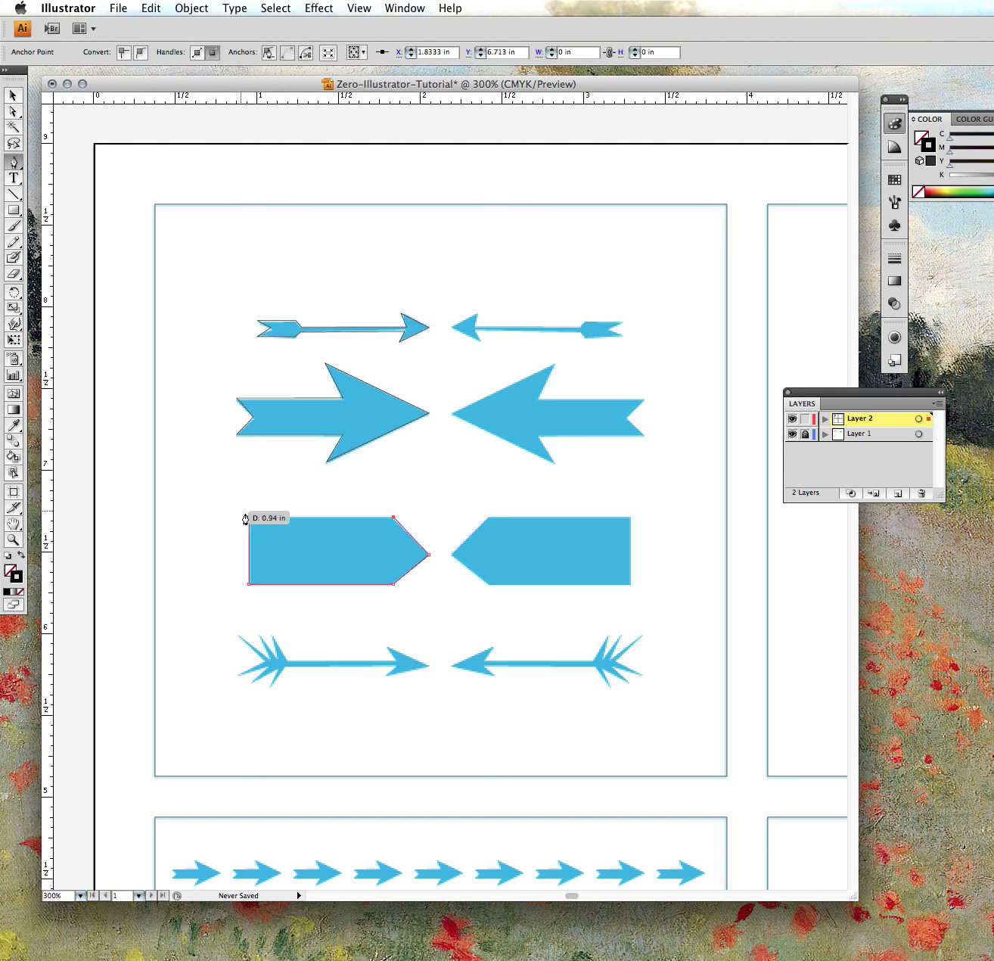
{"action": "left_click", "coordinate": [249, 518]}
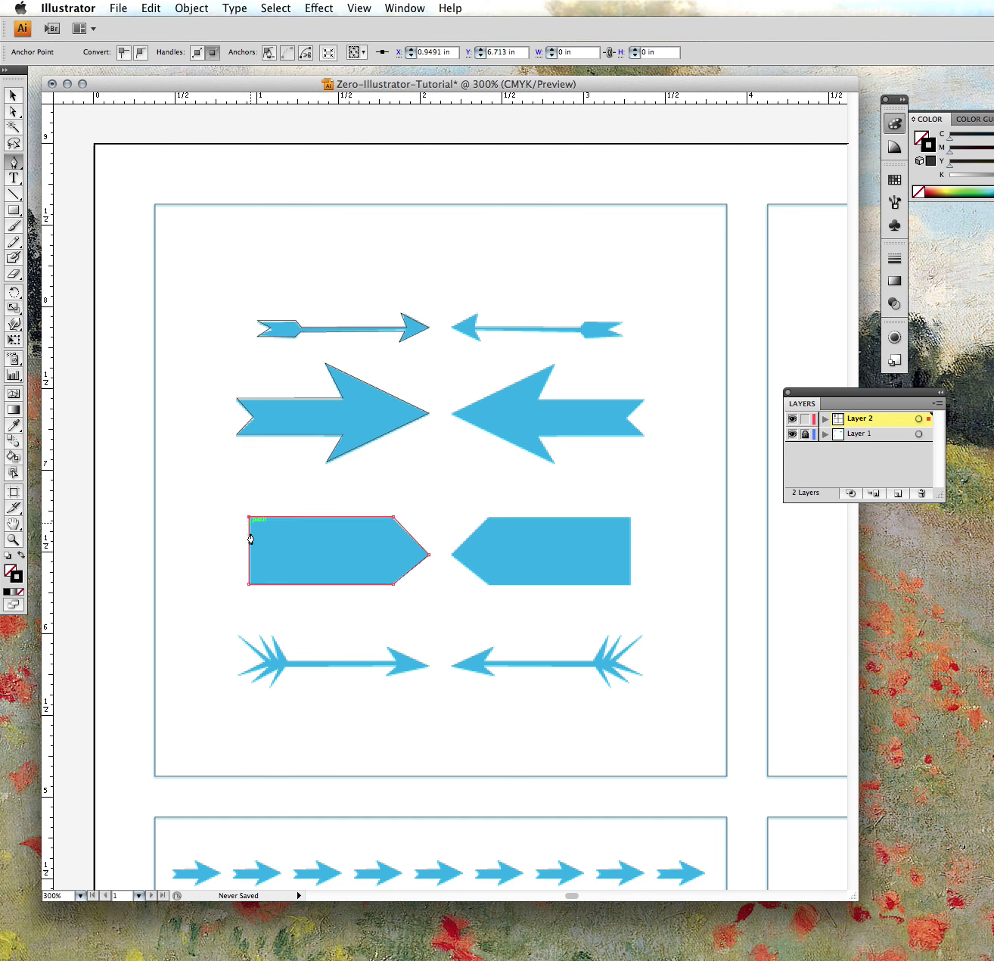
Step: Start a Pen path at the right-facing feathered arrow's tip and anchor its lower barb, inner corner and the shaft's feather end
{"action": "left_click", "coordinate": [433, 676], "text": "super"}
{"action": "left_click", "coordinate": [390, 670]}
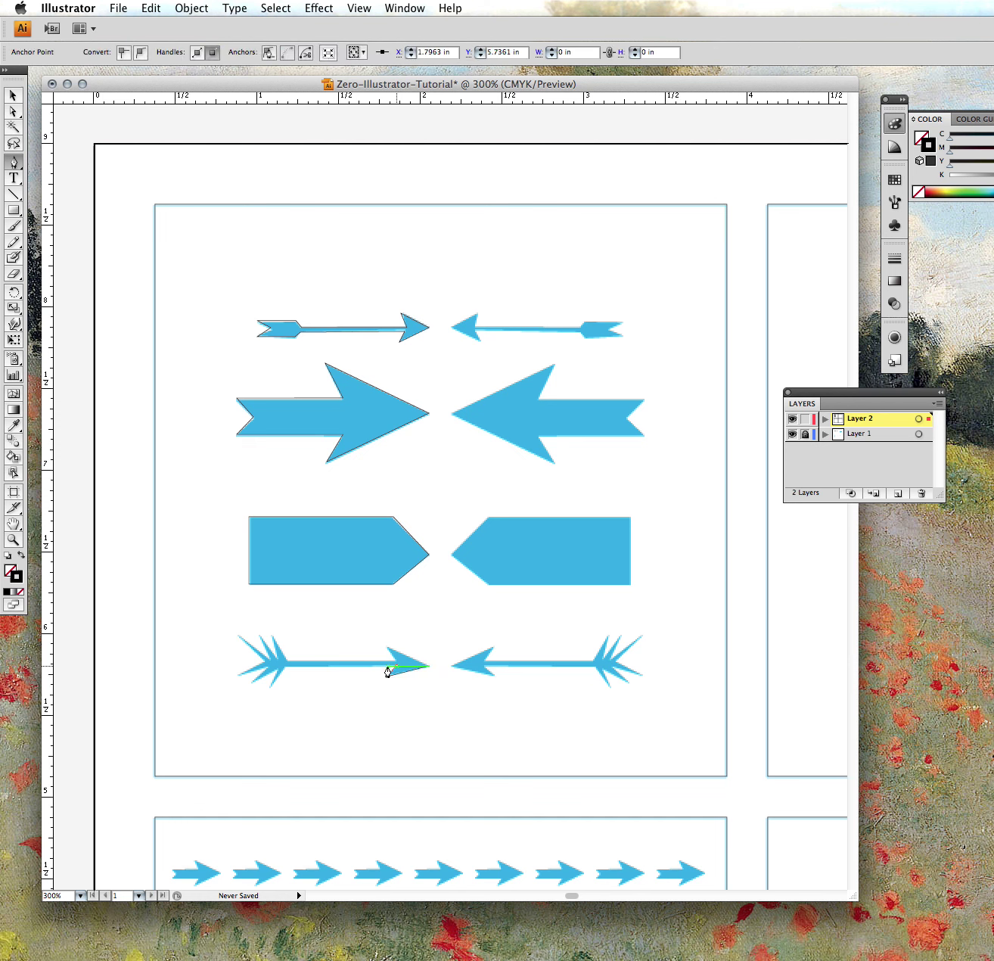
{"action": "left_click", "coordinate": [397, 666]}
{"action": "left_click", "coordinate": [282, 672]}
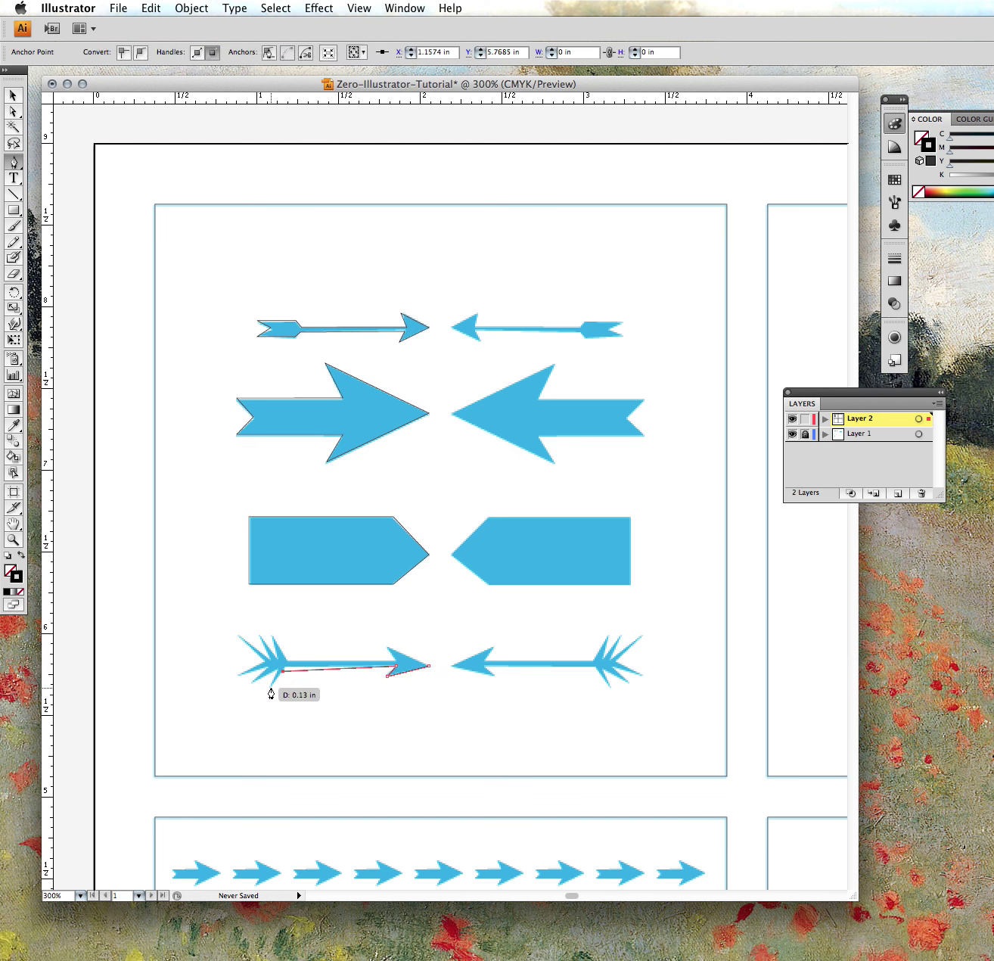
Step: Undo the feather-end anchor, retrace from the shaft around the feathers and upper barb to close the path at the tip, and deselect
{"action": "left_click", "coordinate": [158, 8]}
{"action": "left_click", "coordinate": [175, 25]}
{"action": "mouse_move", "coordinate": [282, 666]}
{"action": "left_mouse_down"}
{"action": "mouse_move", "coordinate": [278, 688]}
{"action": "mouse_move", "coordinate": [273, 680]}
{"action": "mouse_move", "coordinate": [240, 682]}
{"action": "mouse_move", "coordinate": [262, 662]}
{"action": "mouse_move", "coordinate": [240, 641]}
{"action": "mouse_move", "coordinate": [260, 666]}
{"action": "mouse_move", "coordinate": [276, 658]}
{"action": "mouse_move", "coordinate": [274, 643]}
{"action": "mouse_move", "coordinate": [290, 667]}
{"action": "mouse_move", "coordinate": [378, 671]}
{"action": "mouse_move", "coordinate": [283, 645]}
{"action": "left_mouse_up"}
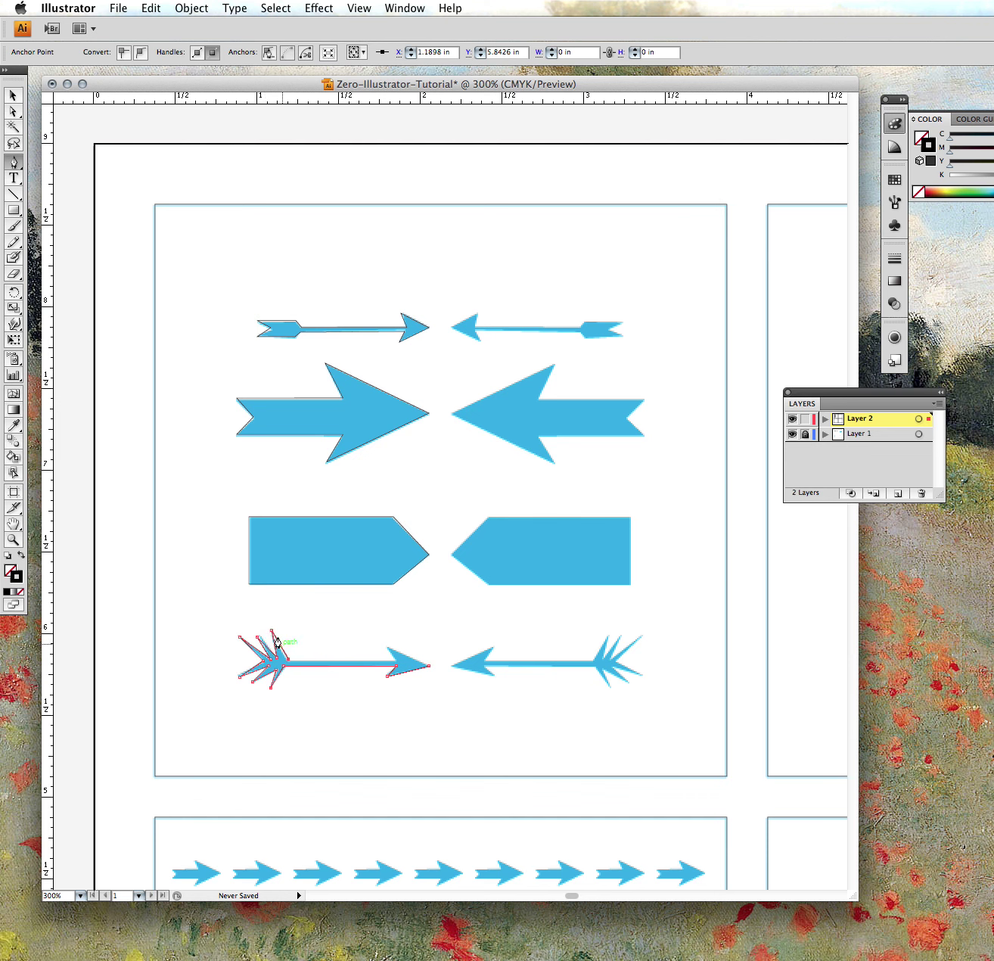
{"action": "left_click_drag", "start_coordinate": [394, 671], "coordinate": [428, 665]}
{"action": "left_click", "coordinate": [387, 650], "text": "super"}
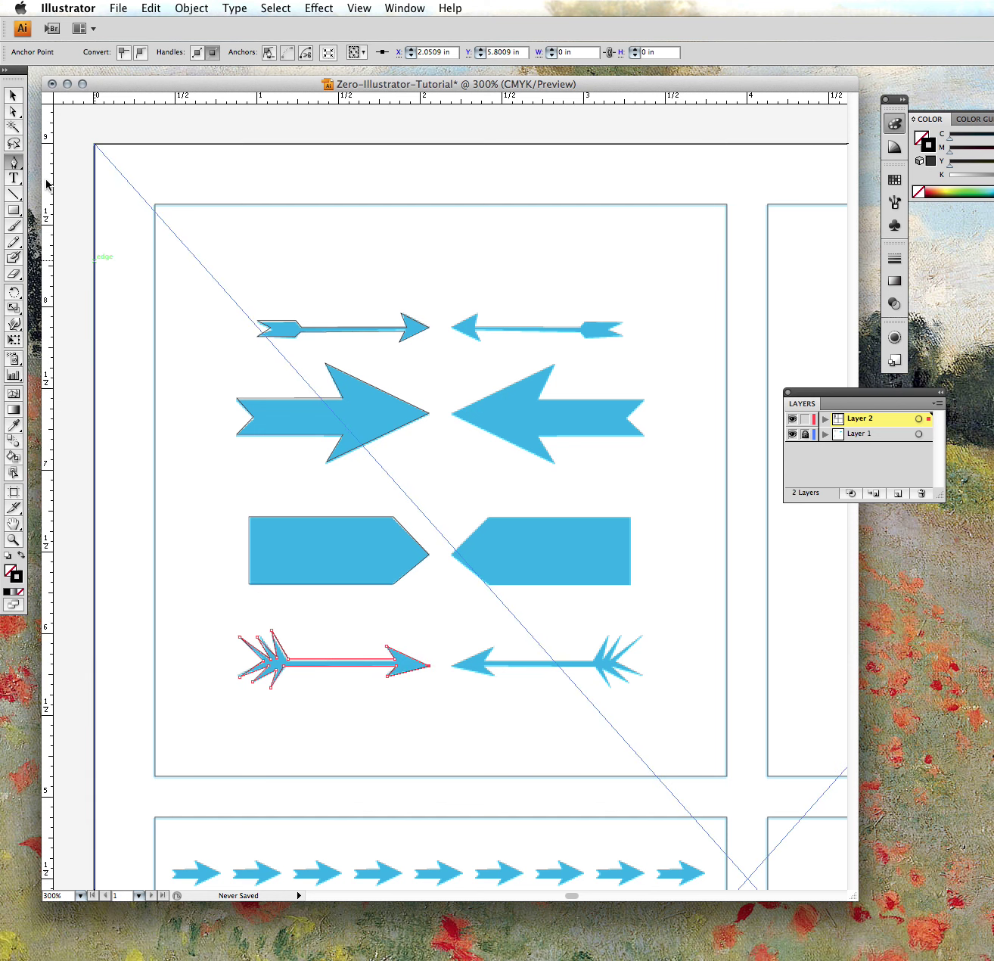
{"action": "left_click", "coordinate": [14, 96]}
{"action": "left_click", "coordinate": [221, 293]}
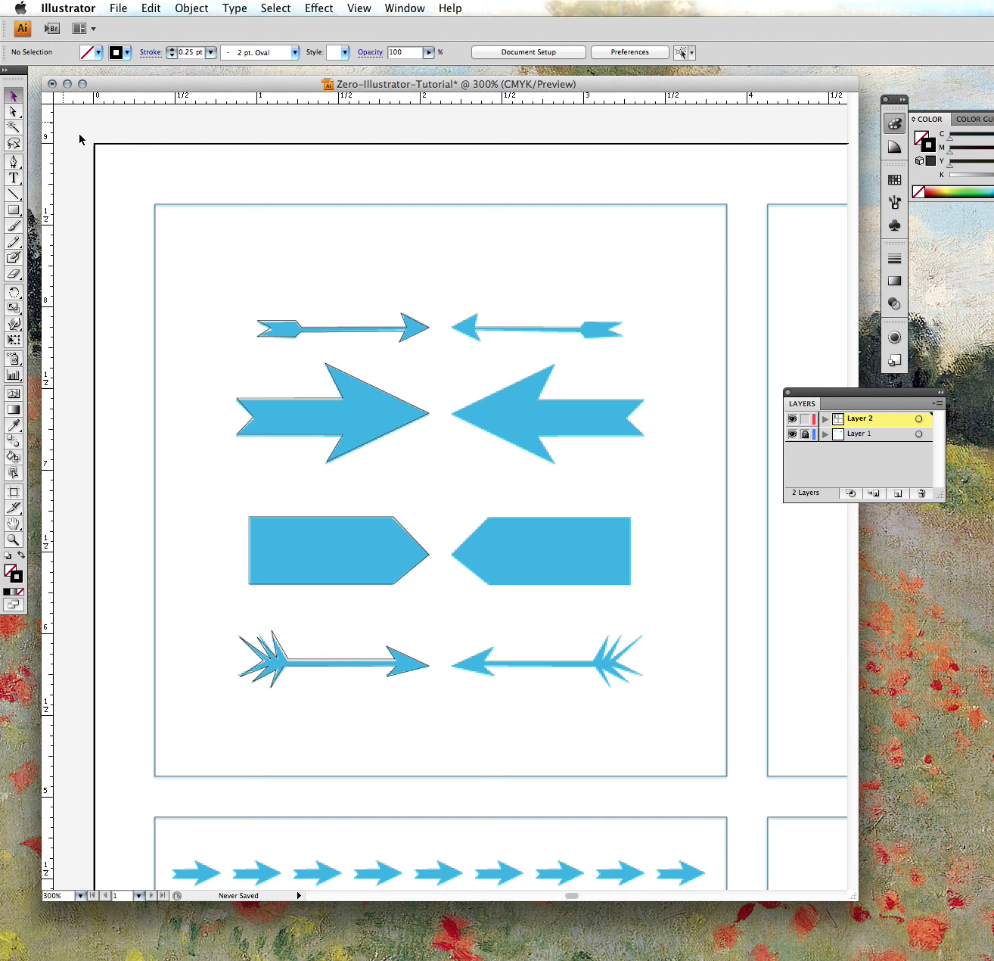
Step: Select the four traced right-facing arrows without the surrounding frame and give them no stroke and a black fill
{"action": "left_click_drag", "start_coordinate": [205, 276], "coordinate": [474, 723]}
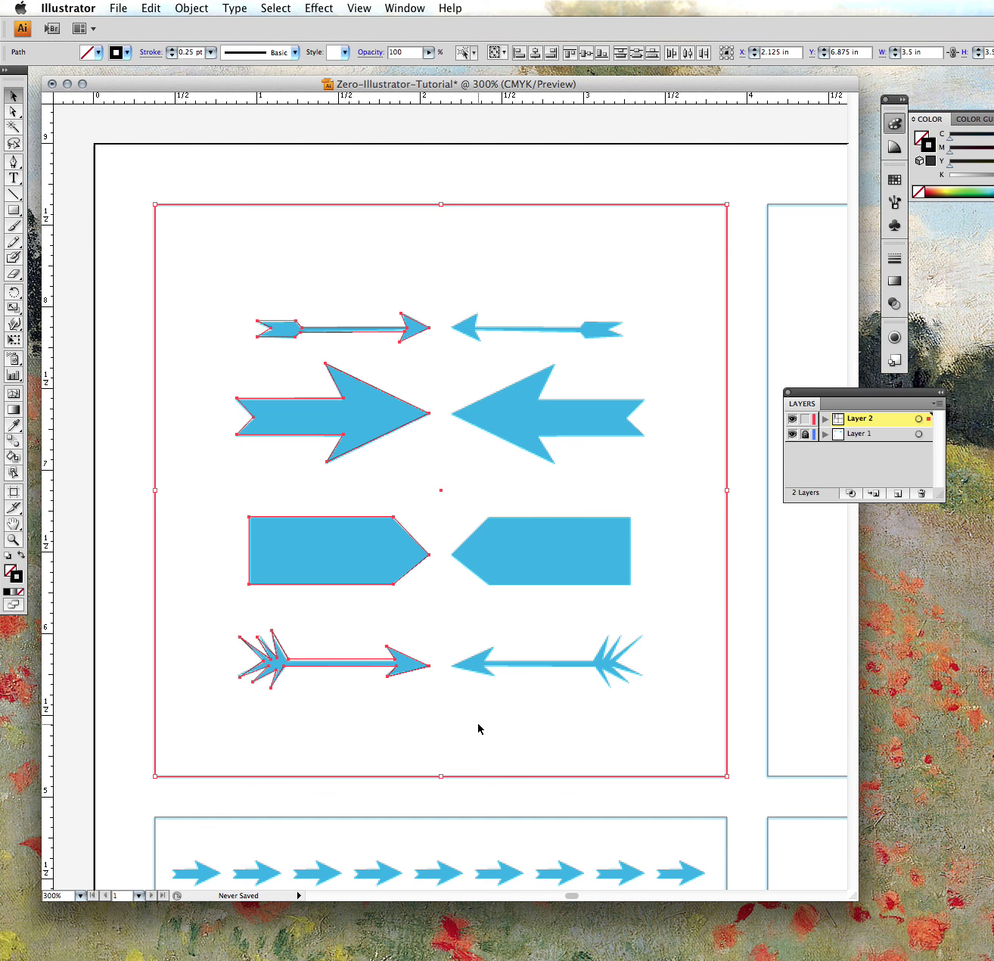
{"action": "left_click", "coordinate": [155, 236], "text": "shift"}
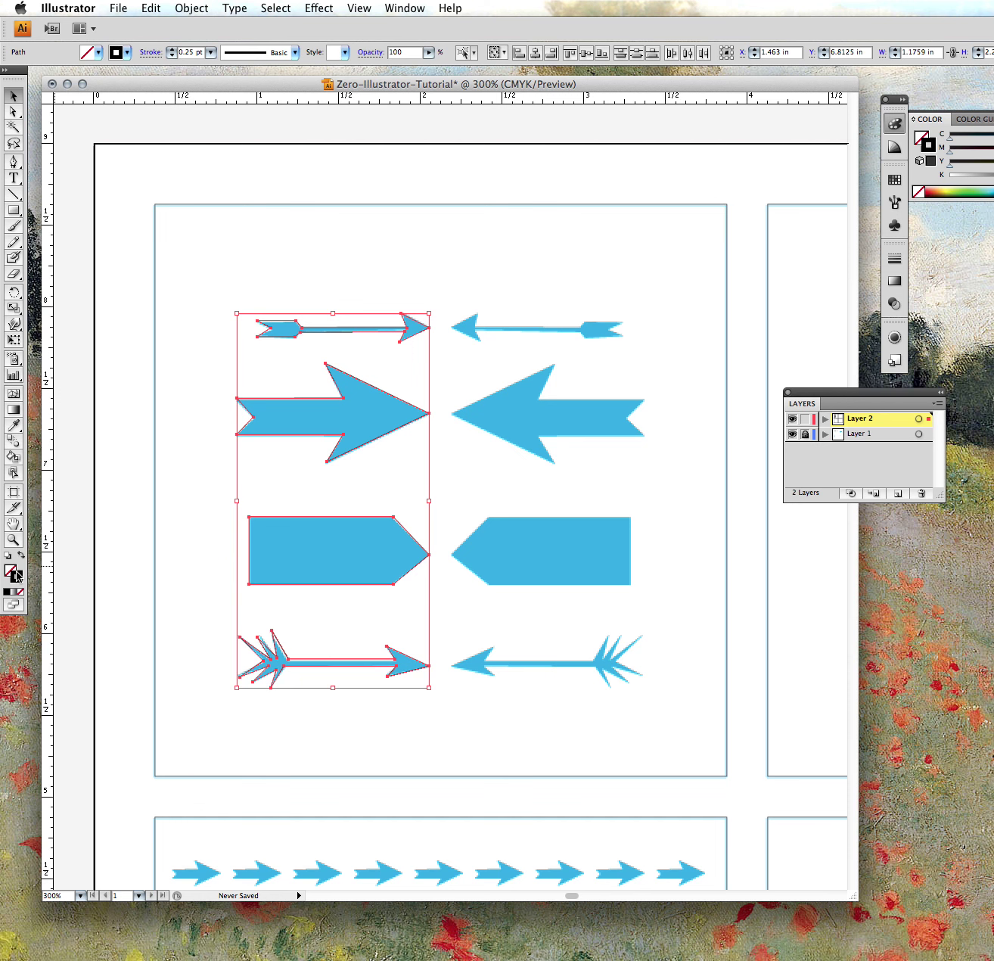
{"action": "left_click", "coordinate": [20, 592]}
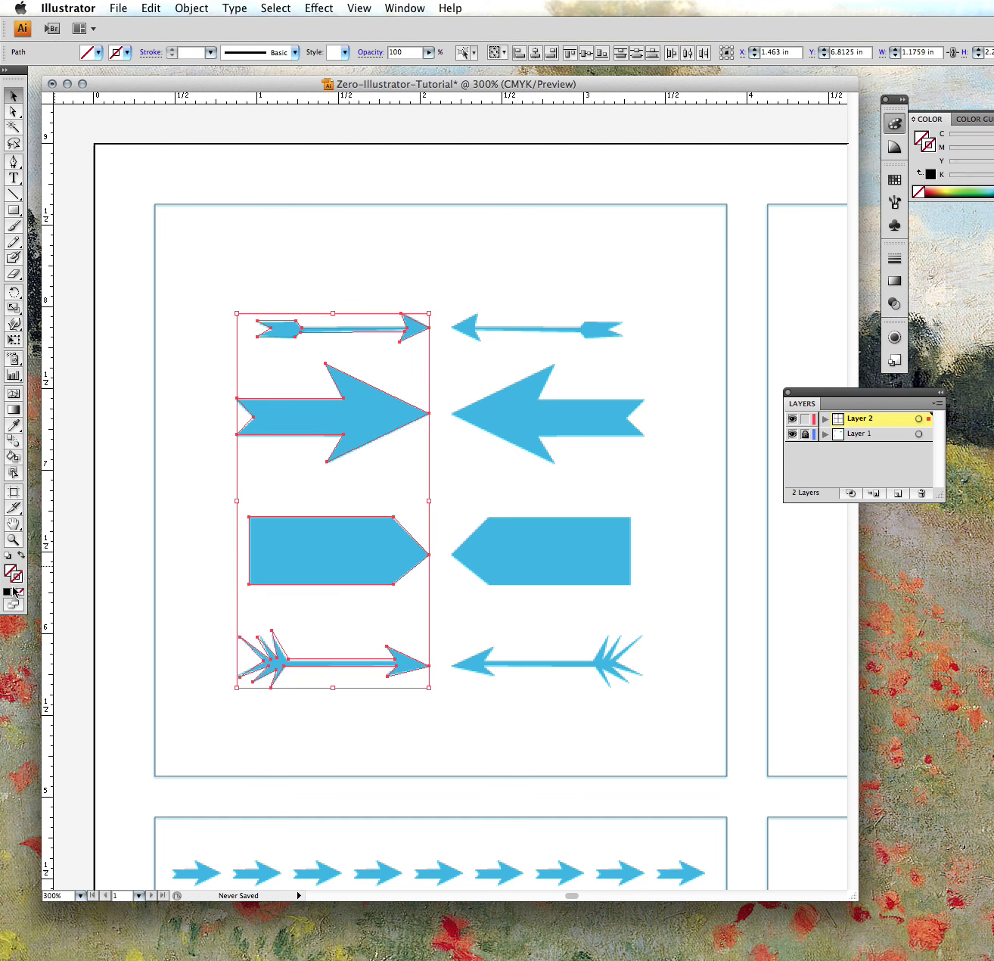
{"action": "left_click", "coordinate": [6, 593]}
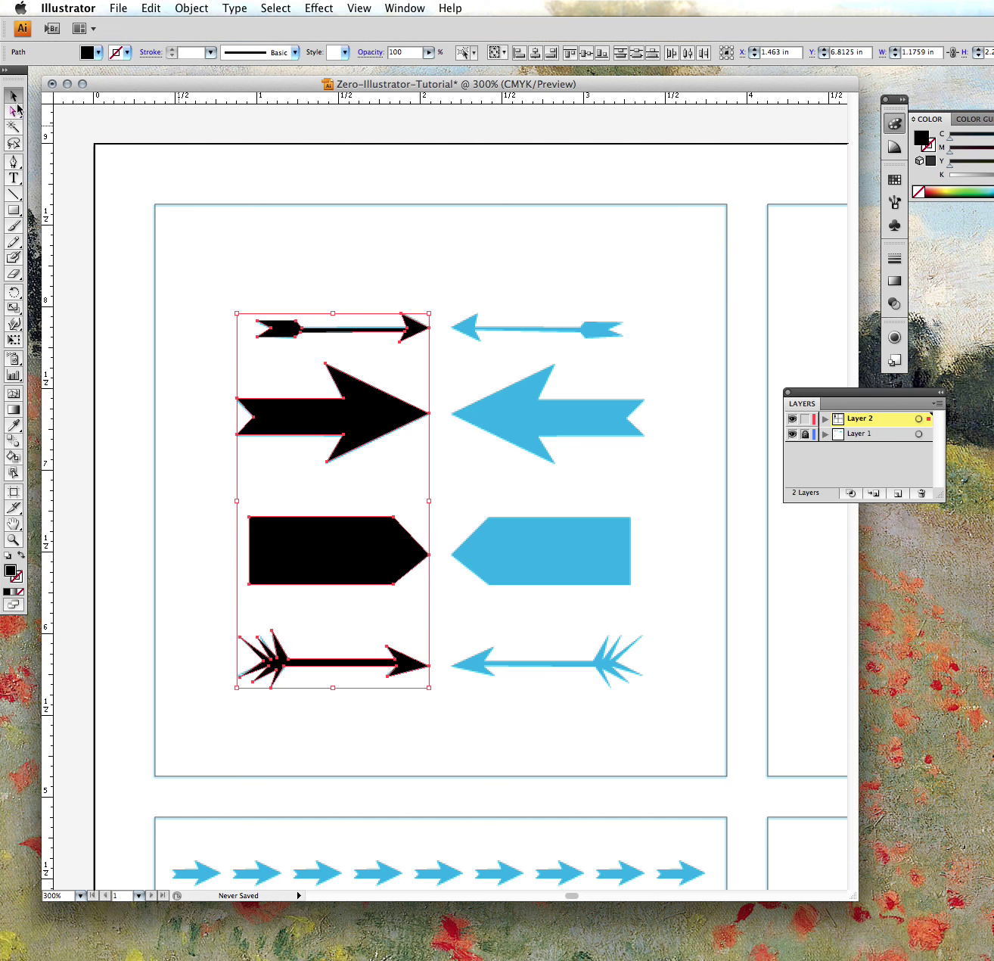
{"action": "left_click", "coordinate": [267, 185]}
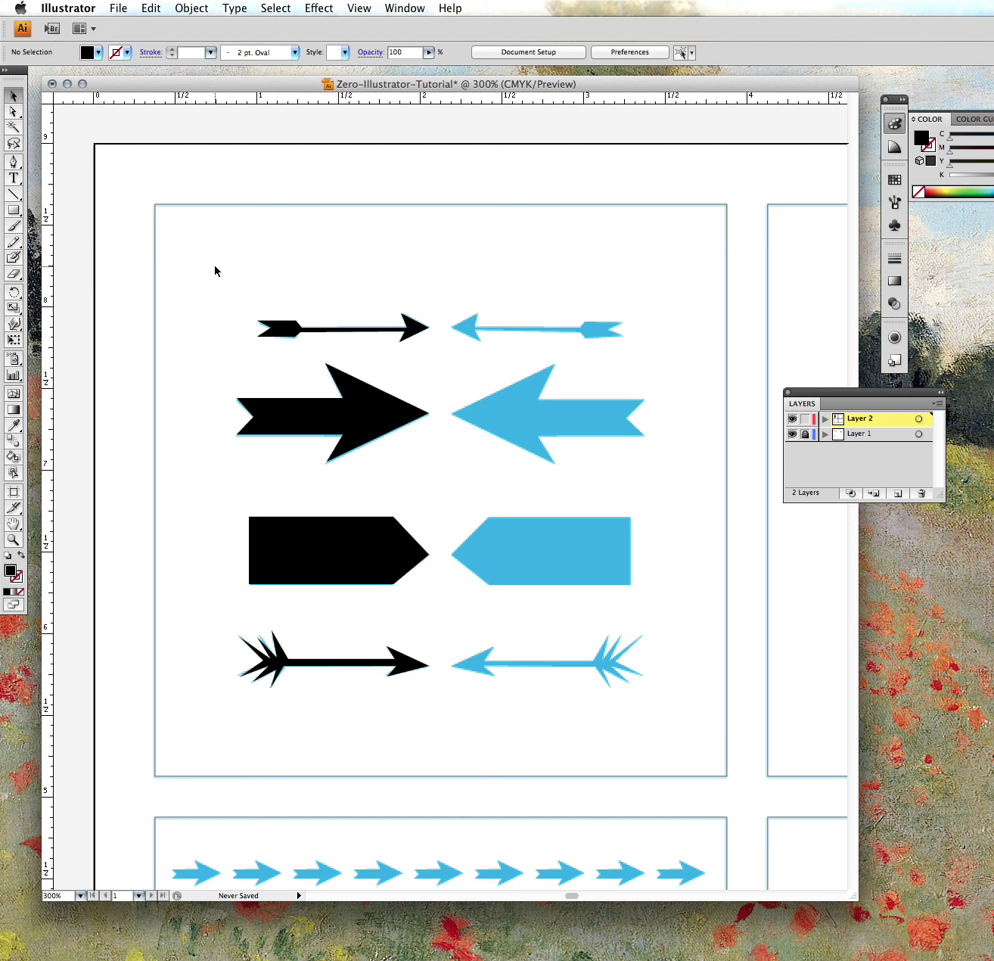
Step: Select the four black arrows, excluding the surrounding frame, and copy them
{"action": "left_click_drag", "start_coordinate": [214, 268], "coordinate": [489, 766]}
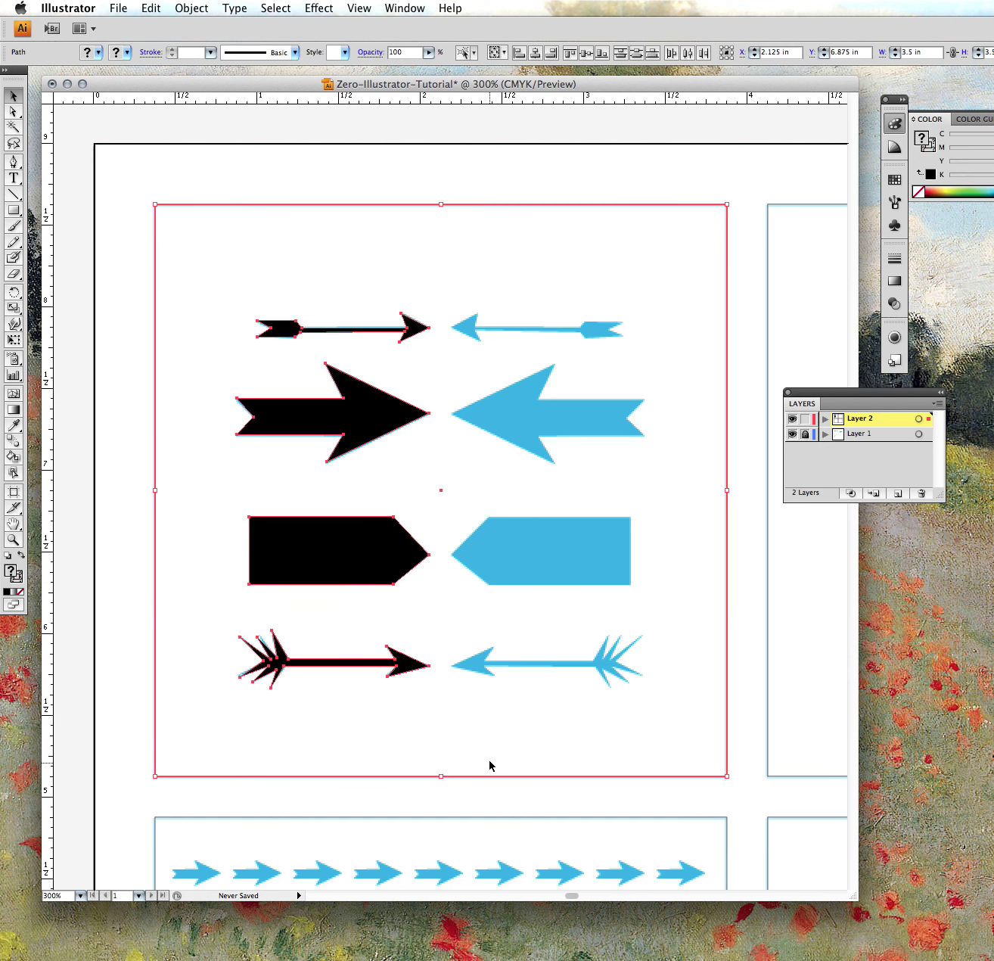
{"action": "left_click", "coordinate": [157, 426], "text": "shift"}
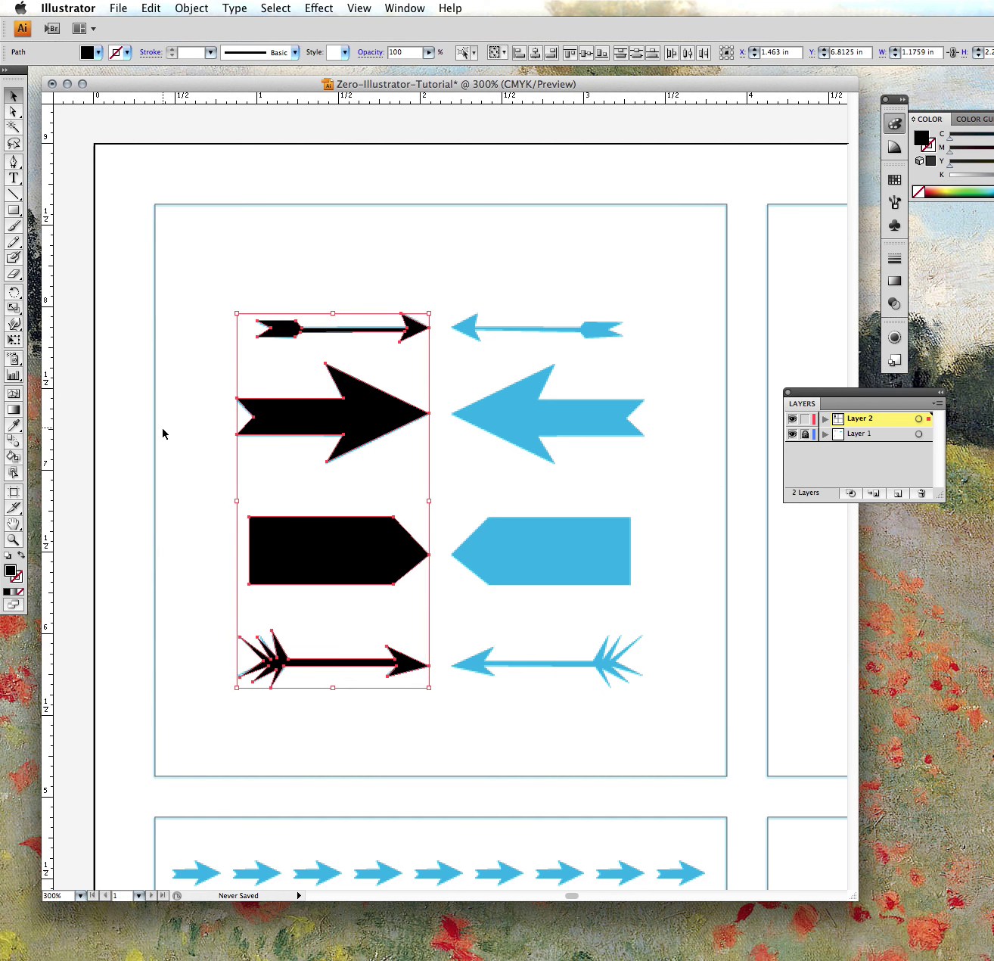
{"action": "left_click", "coordinate": [150, 8]}
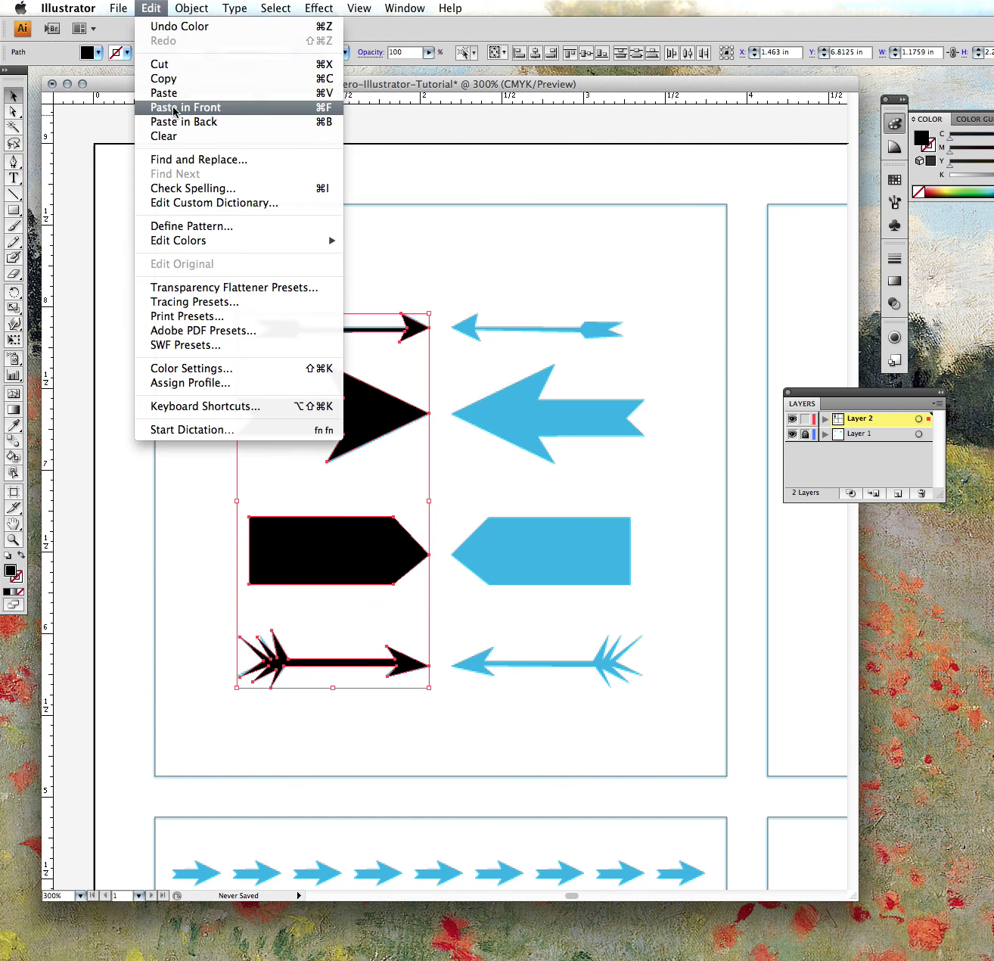
{"action": "left_click", "coordinate": [174, 78]}
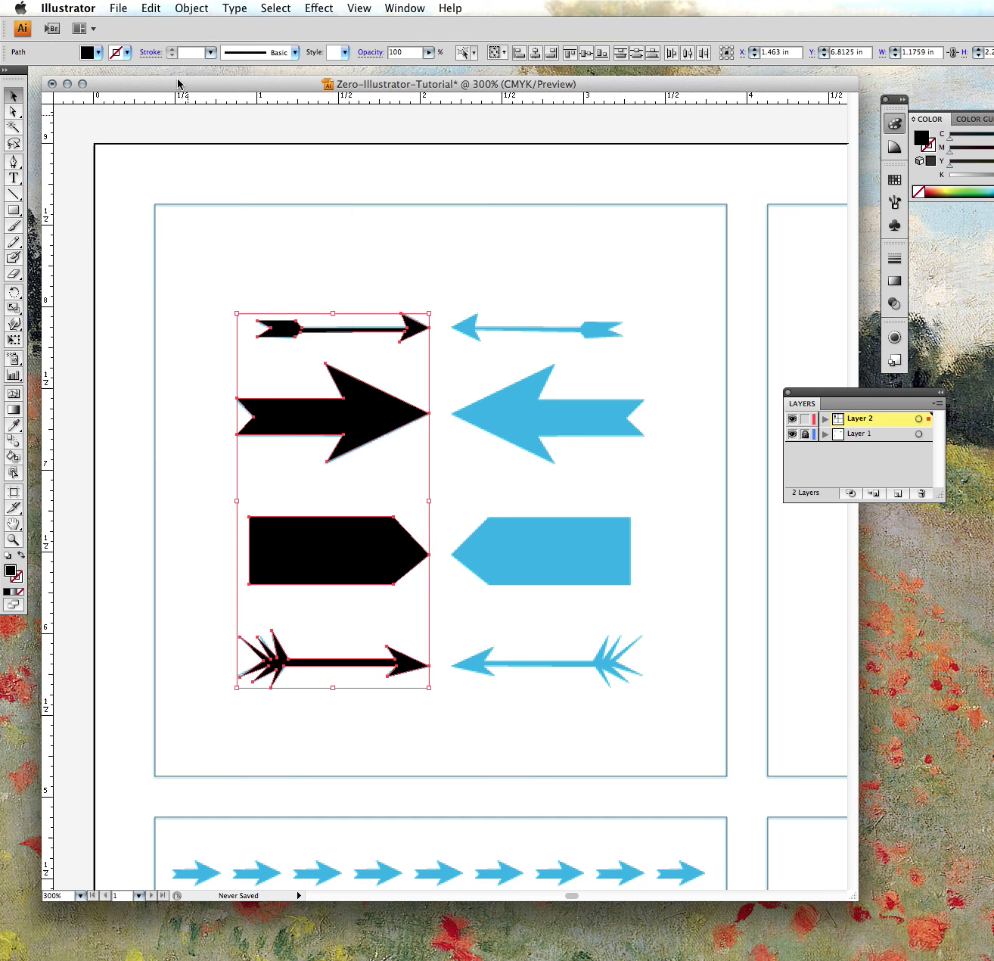
Step: Paste the copied arrows and move them over the left-facing blue arrows, level with the originals
{"action": "left_click", "coordinate": [151, 7]}
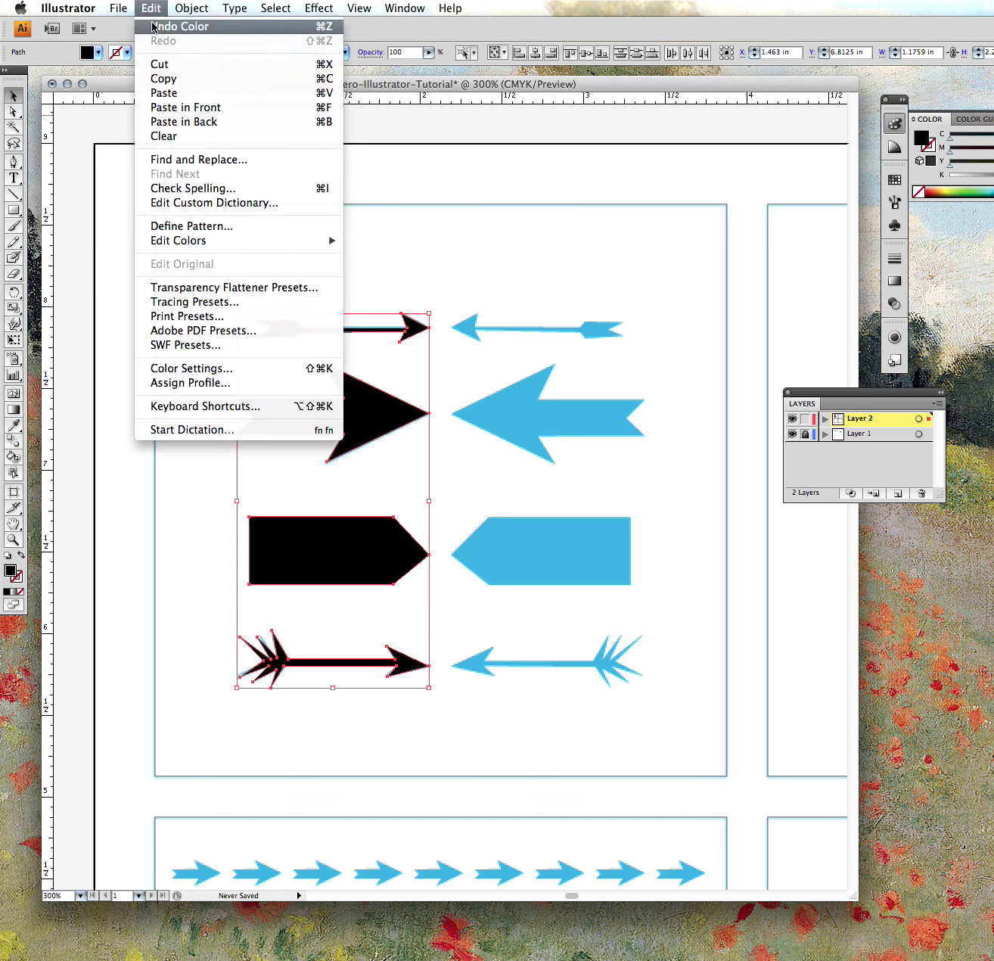
{"action": "left_click", "coordinate": [175, 96]}
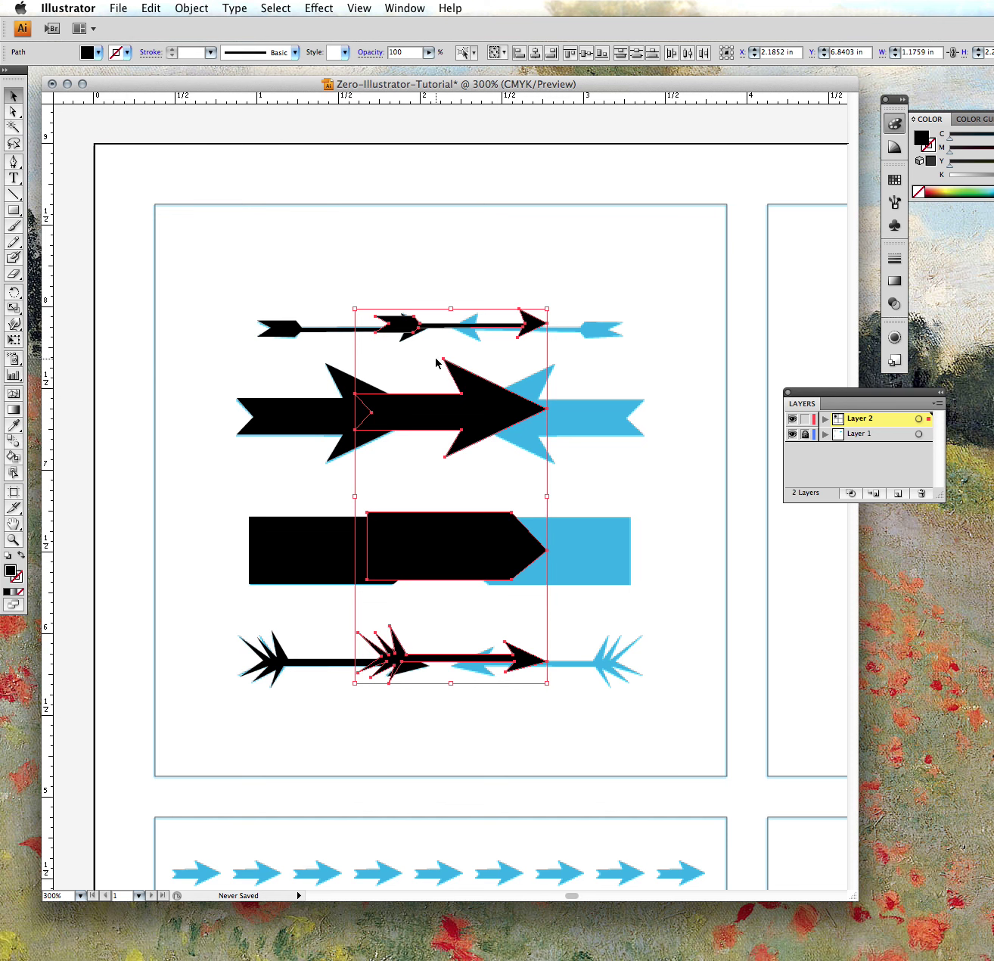
{"action": "left_click_drag", "start_coordinate": [444, 411], "coordinate": [537, 414]}
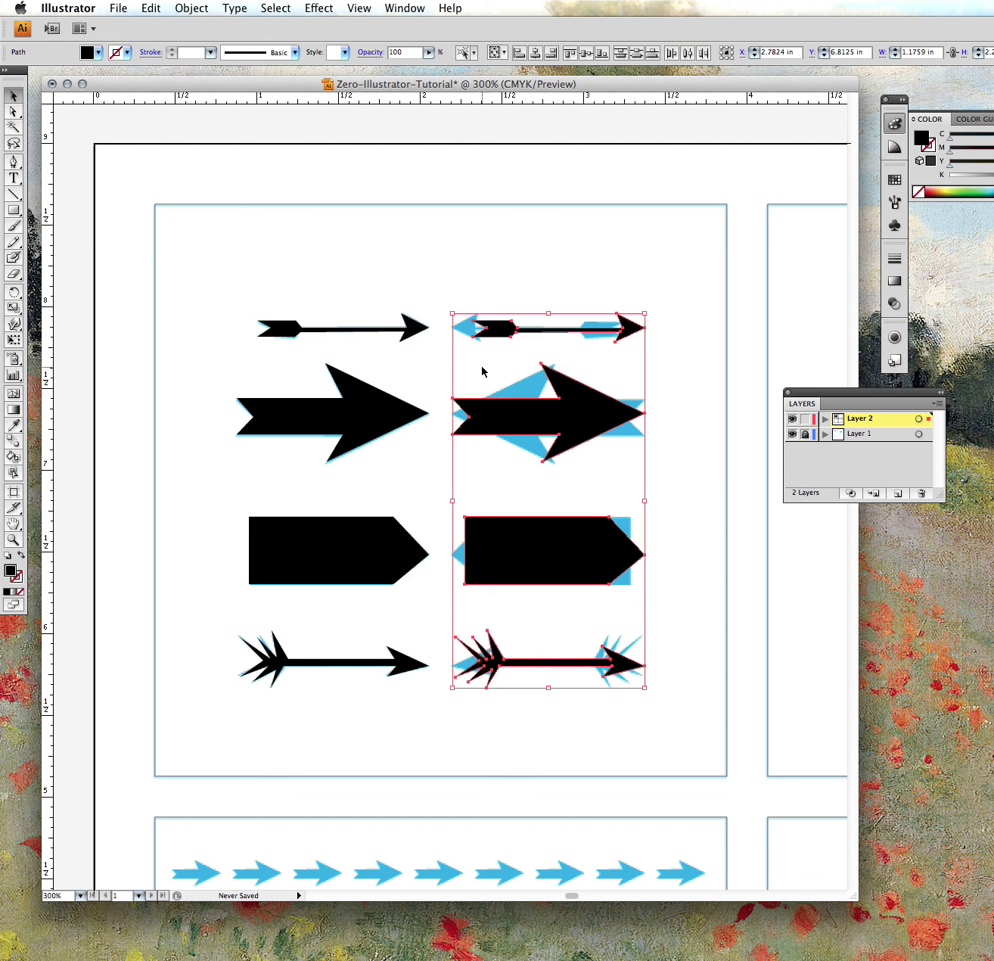
Step: Mirror the pasted arrows horizontally with the Reflect tool so they cover the left-facing blue arrows, and deselect them
{"action": "left_click", "coordinate": [17, 297]}
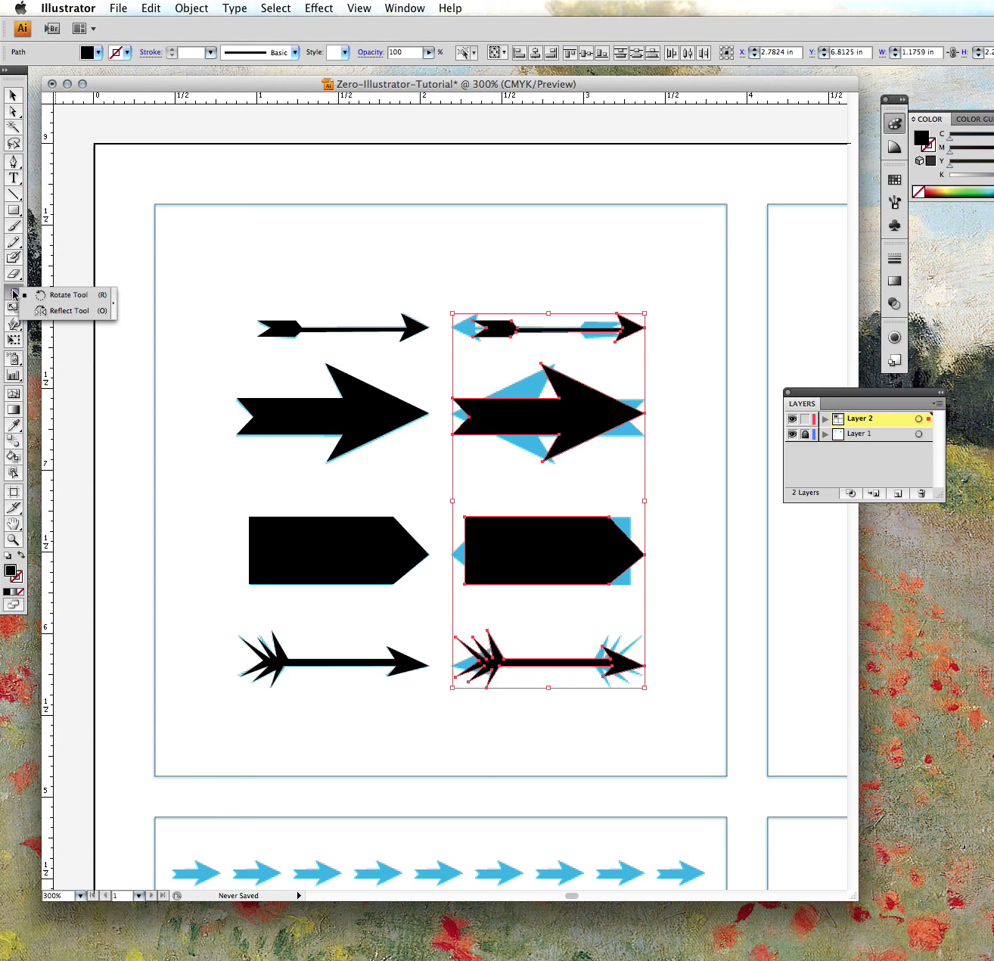
{"action": "left_click", "coordinate": [65, 311]}
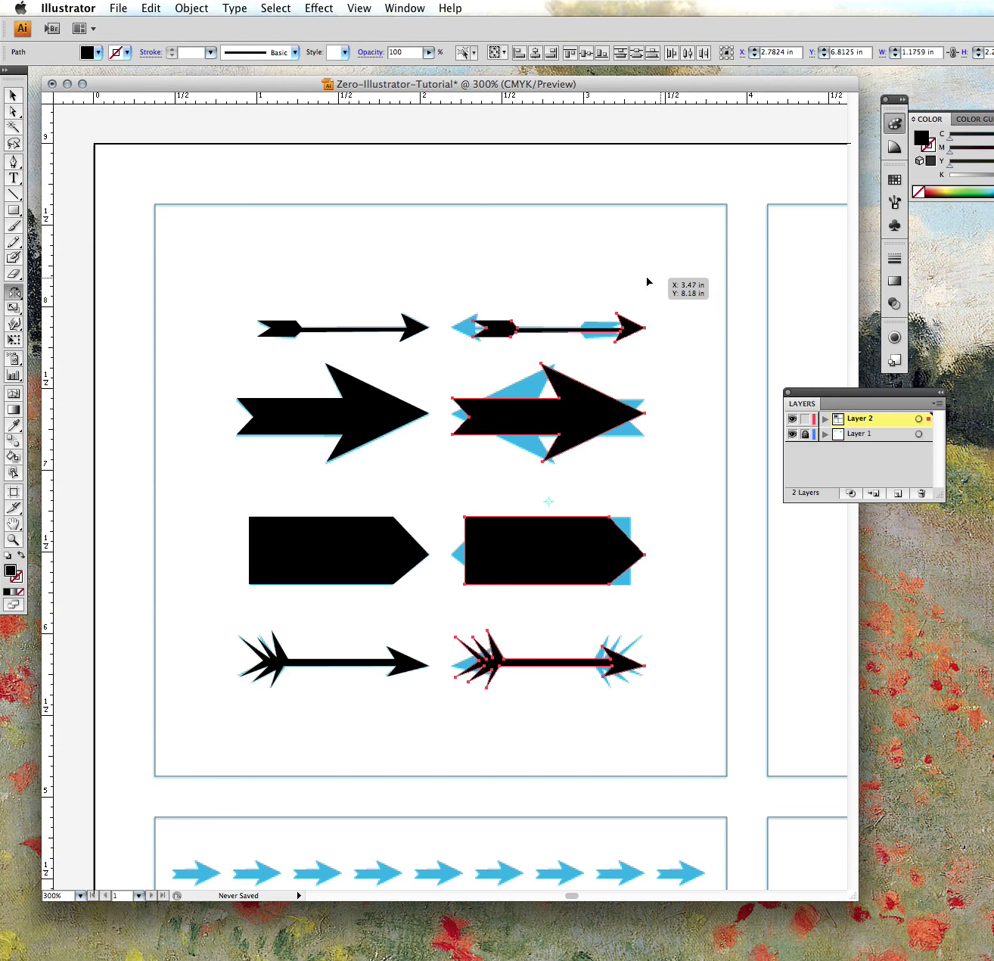
{"action": "left_click_drag", "start_coordinate": [647, 278], "coordinate": [345, 286]}
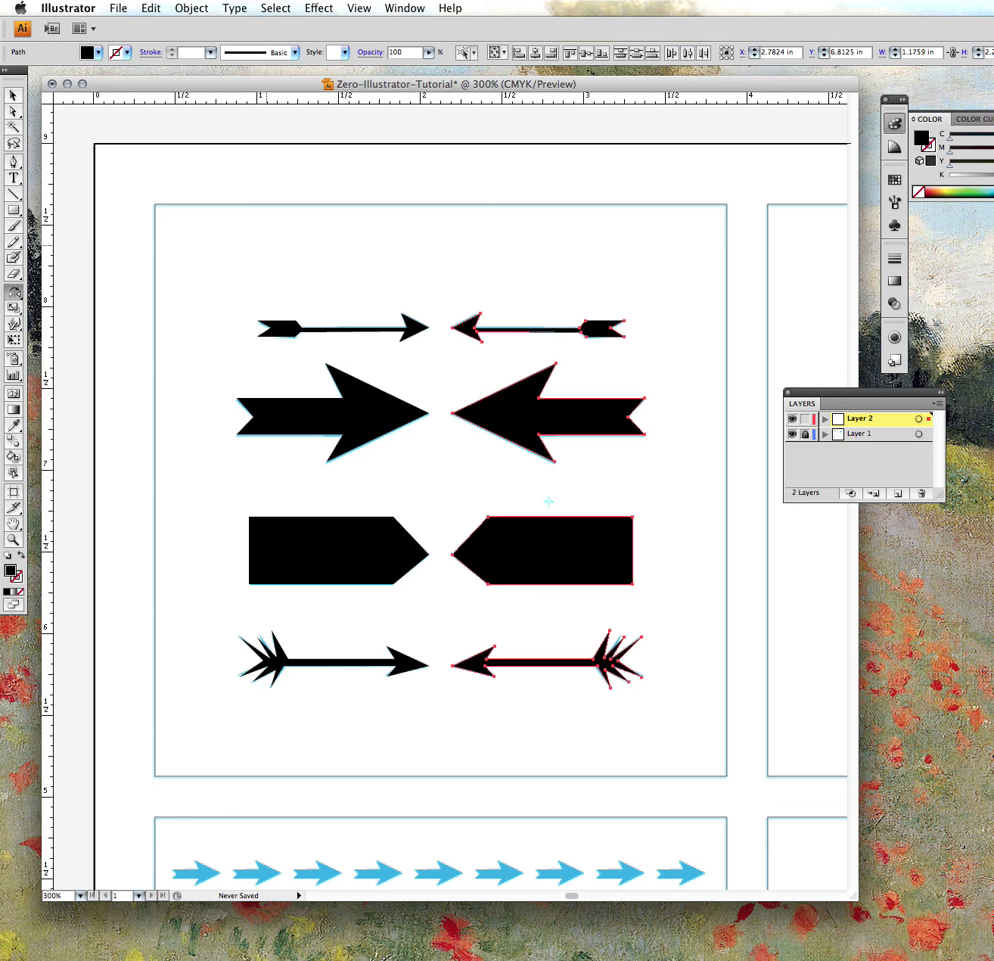
{"action": "left_click", "coordinate": [14, 99]}
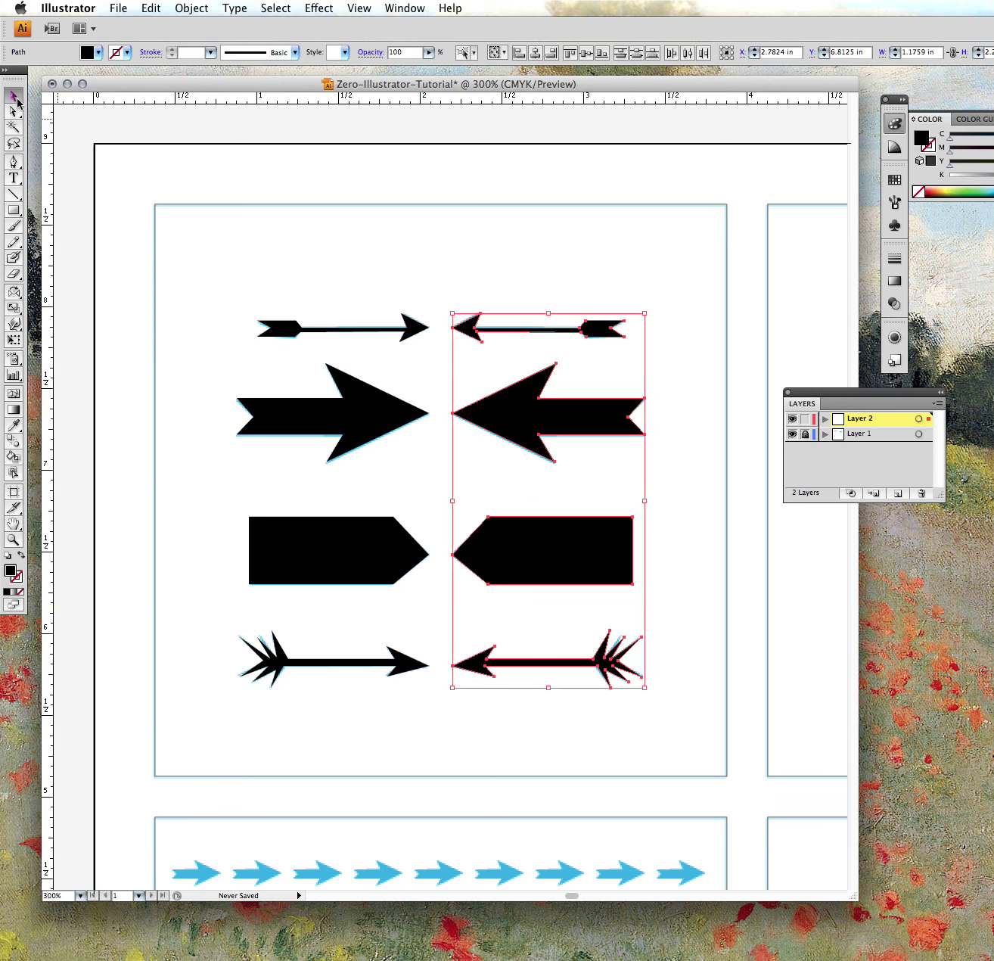
{"action": "left_click", "coordinate": [358, 153]}
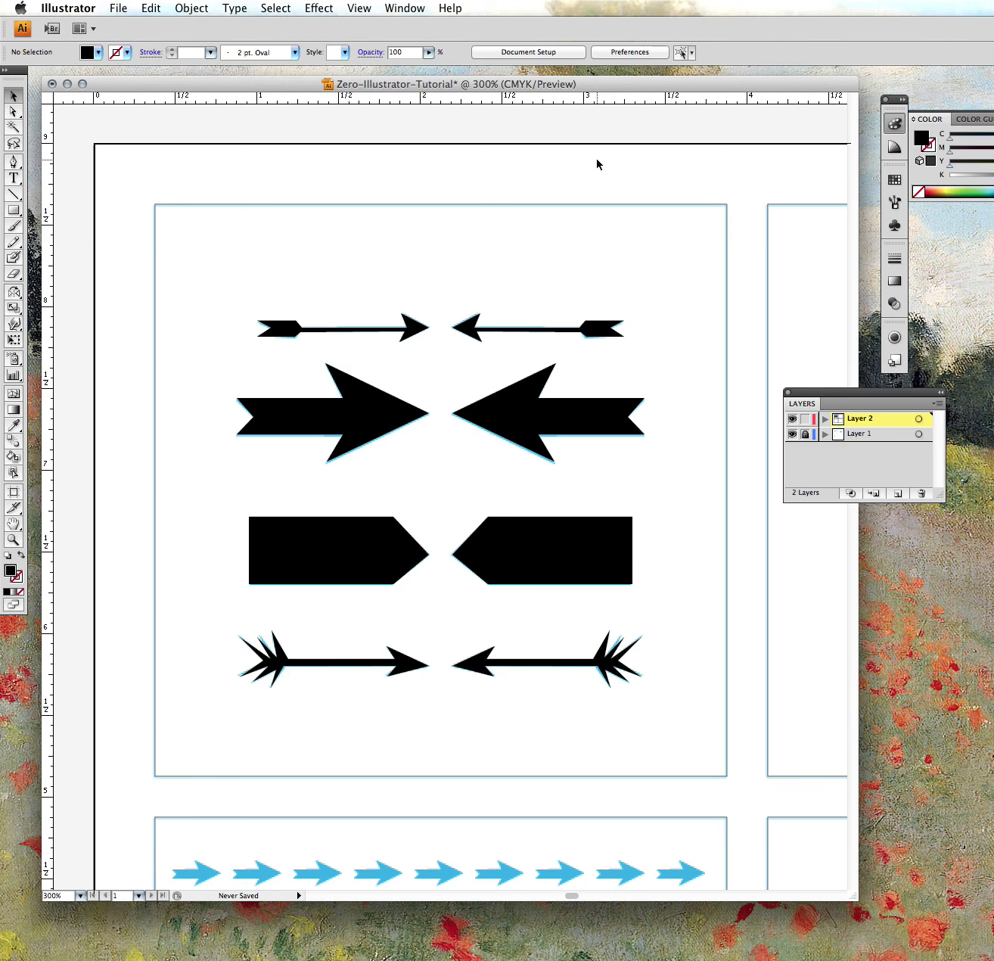
{"action": "left_click", "coordinate": [372, 7]}
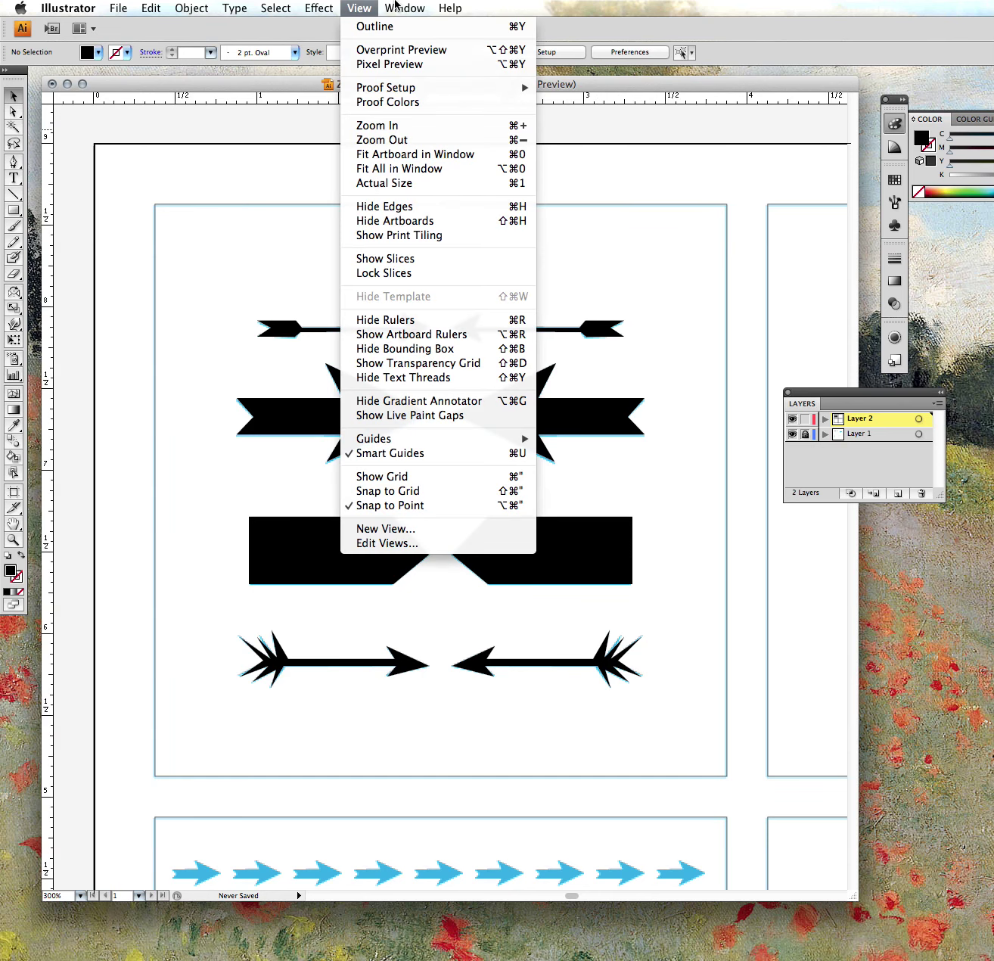
{"action": "left_click", "coordinate": [398, 4]}
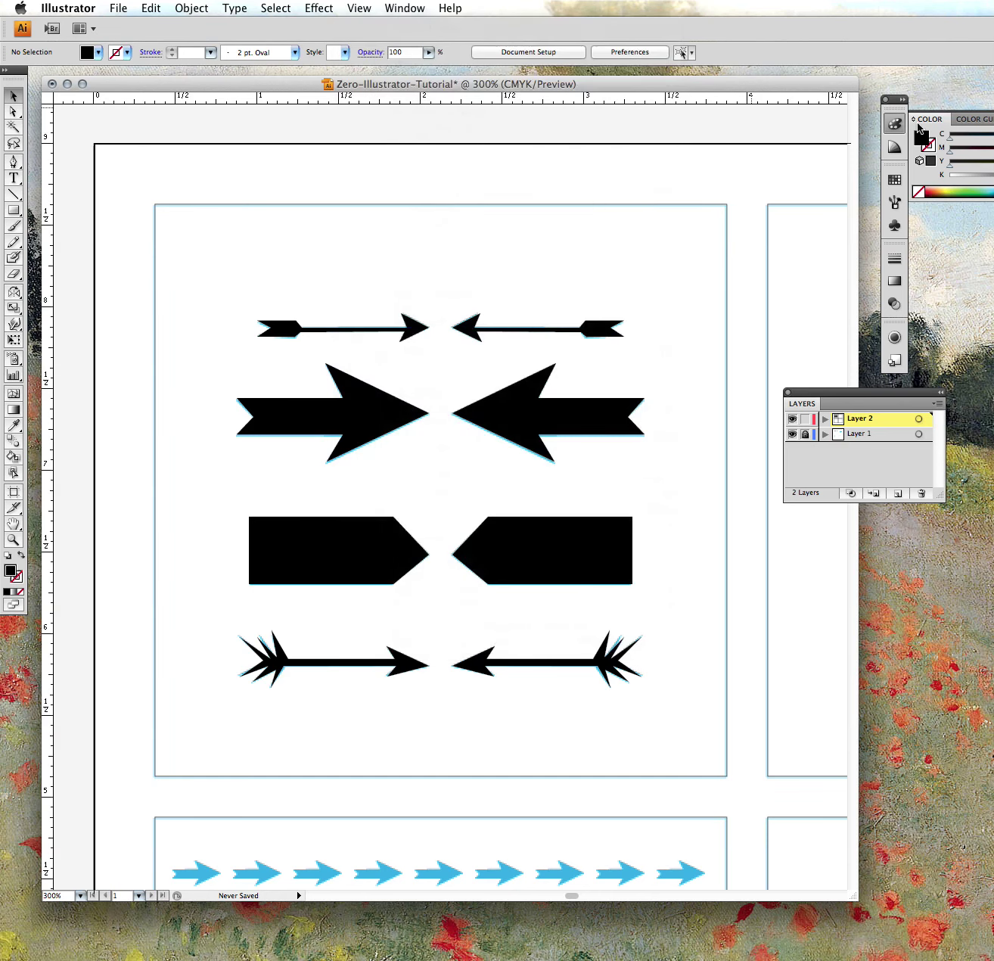